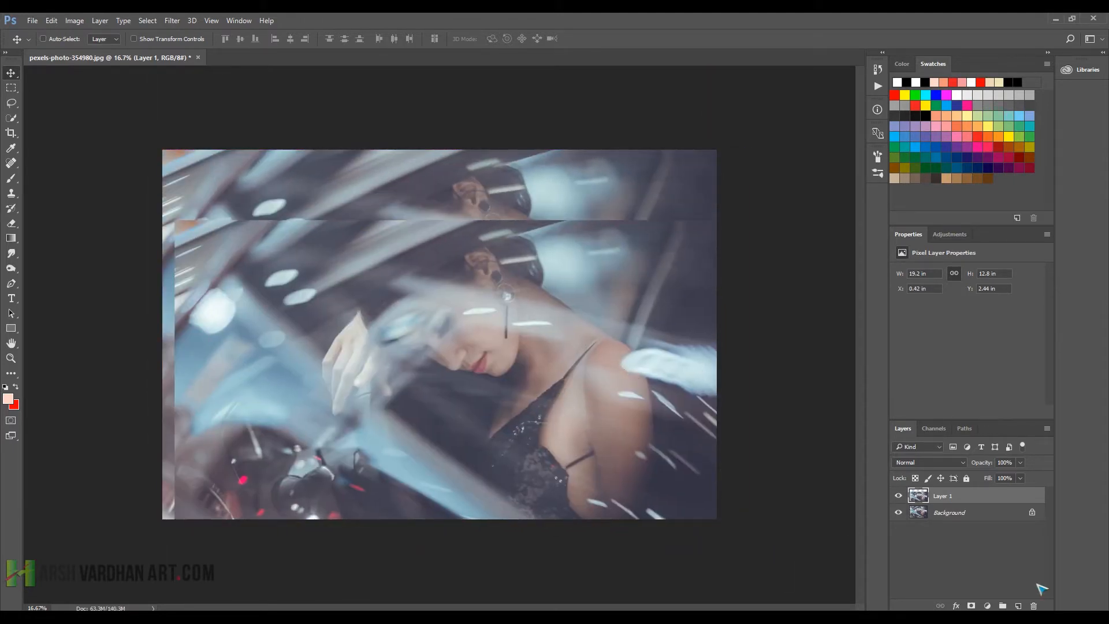
Add a new layer and paint a pale pink swirl about 3.1 by 3.7 in beside the woman's face.
click(1018, 606)
key(b)
mouse_move(446, 306)
mouse_down()
mouse_move(470, 367)
mouse_move(231, 291)
mouse_move(312, 300)
mouse_move(285, 327)
mouse_move(252, 436)
mouse_move(444, 468)
mouse_move(680, 402)
mouse_move(580, 317)
mouse_move(652, 296)
mouse_move(497, 306)
mouse_move(442, 363)
mouse_move(466, 354)
mouse_move(394, 361)
mouse_up()
key(v)
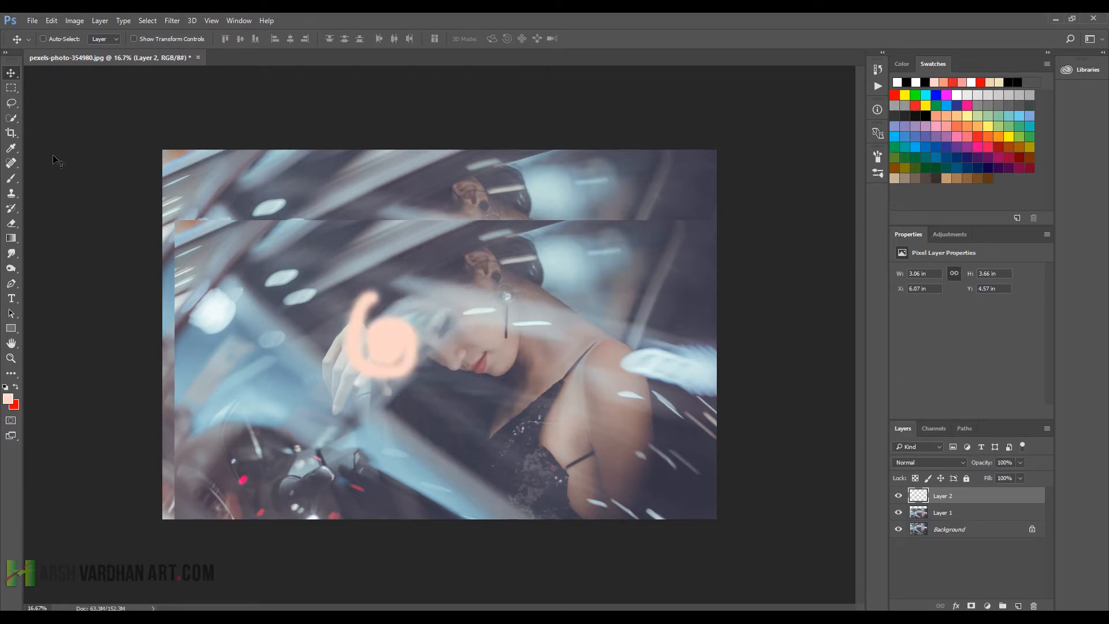
Draw a rectangular marquee selection around the woman's head, overlapping the pink swirl.
click(11, 88)
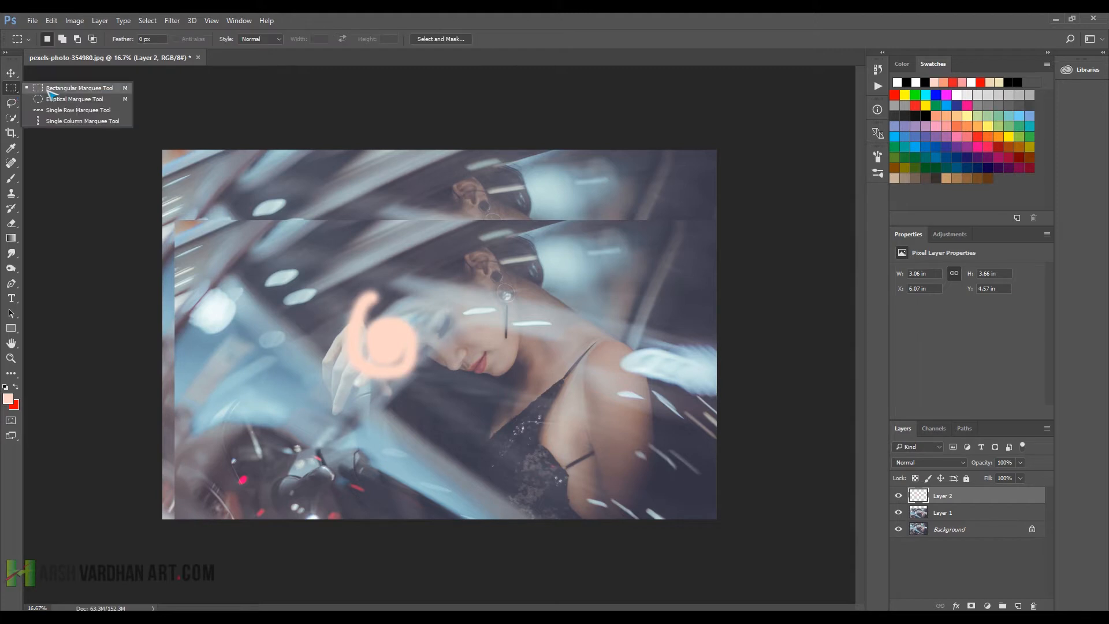
click(72, 91)
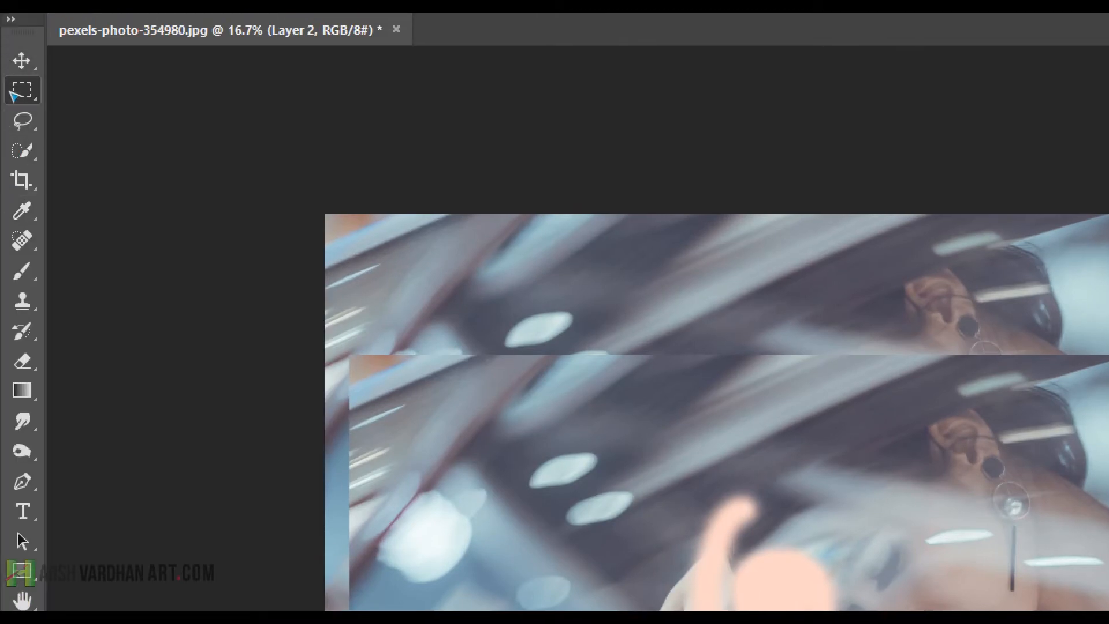
right_click(9, 70)
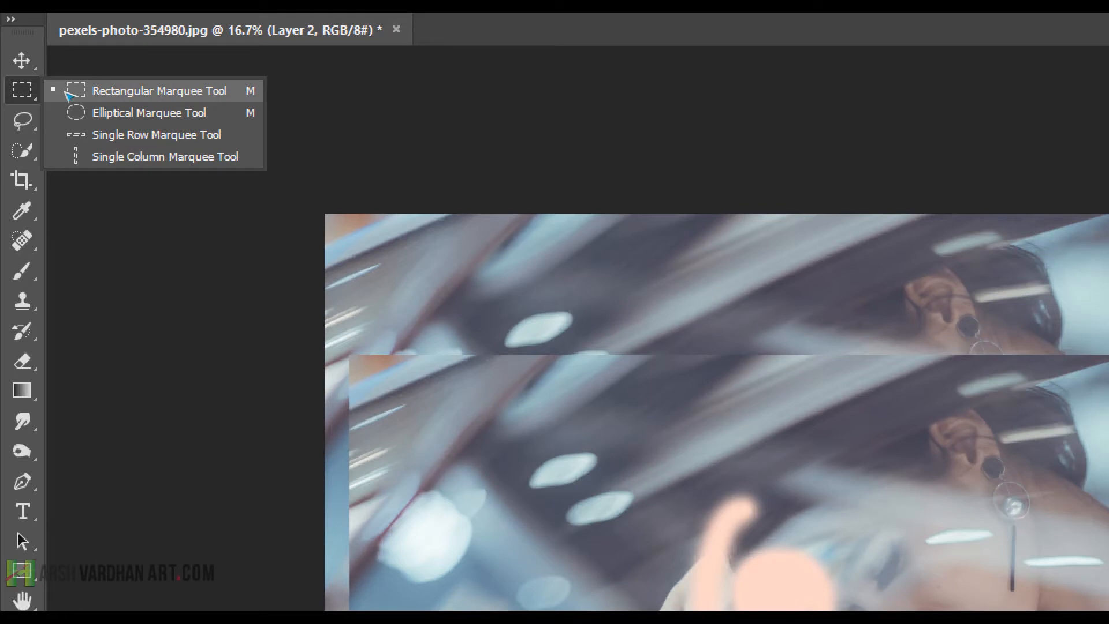
click(68, 95)
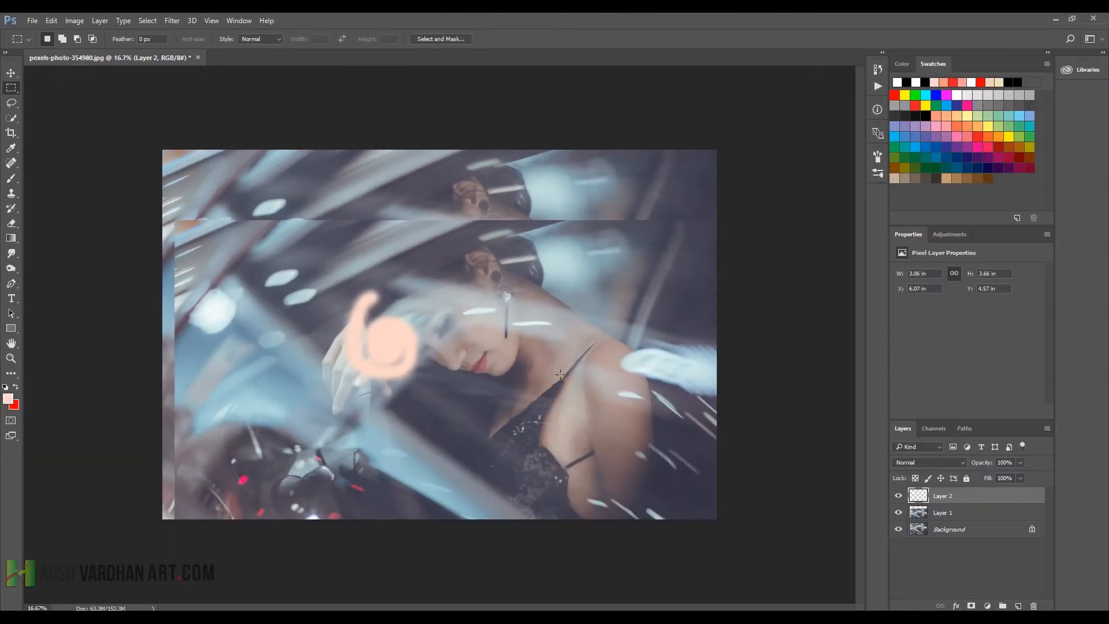
right_click(11, 88)
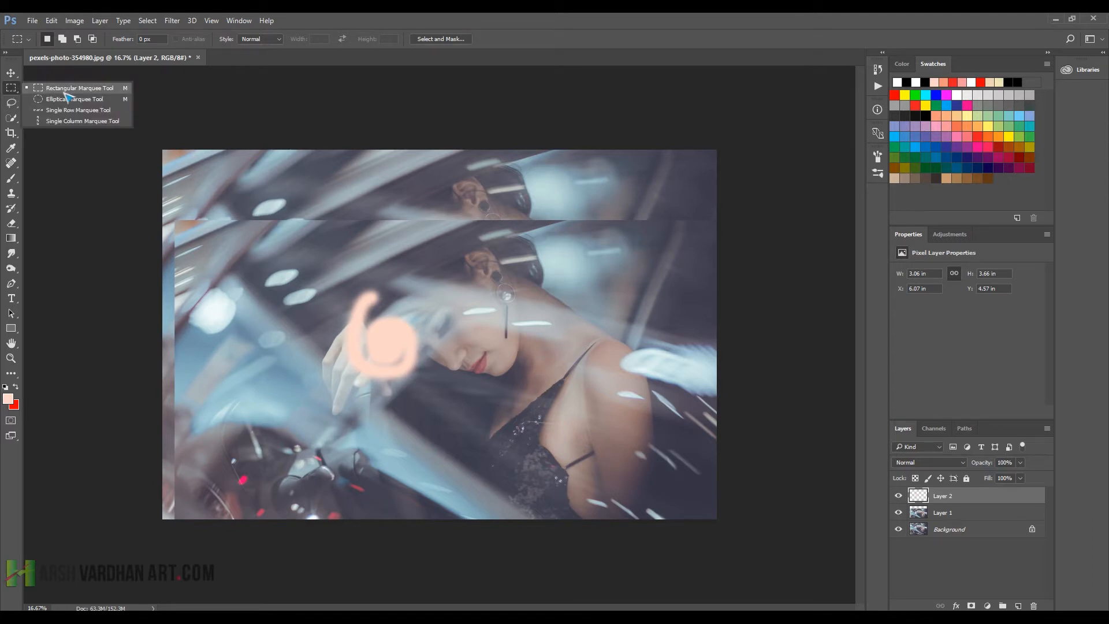
click(65, 90)
drag(370, 246, 553, 388)
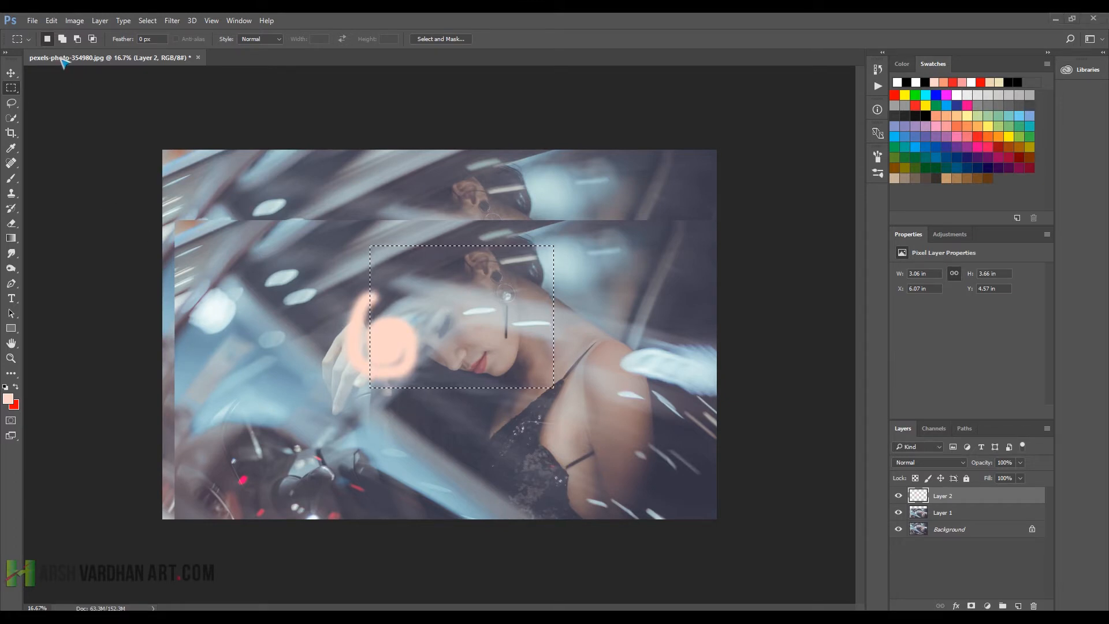
Draw an elliptical marquee selection around the woman's head and shoulder, and clear it.
key(super)
key(super)
right_click(12, 90)
click(46, 98)
click(427, 255)
drag(401, 251, 584, 401)
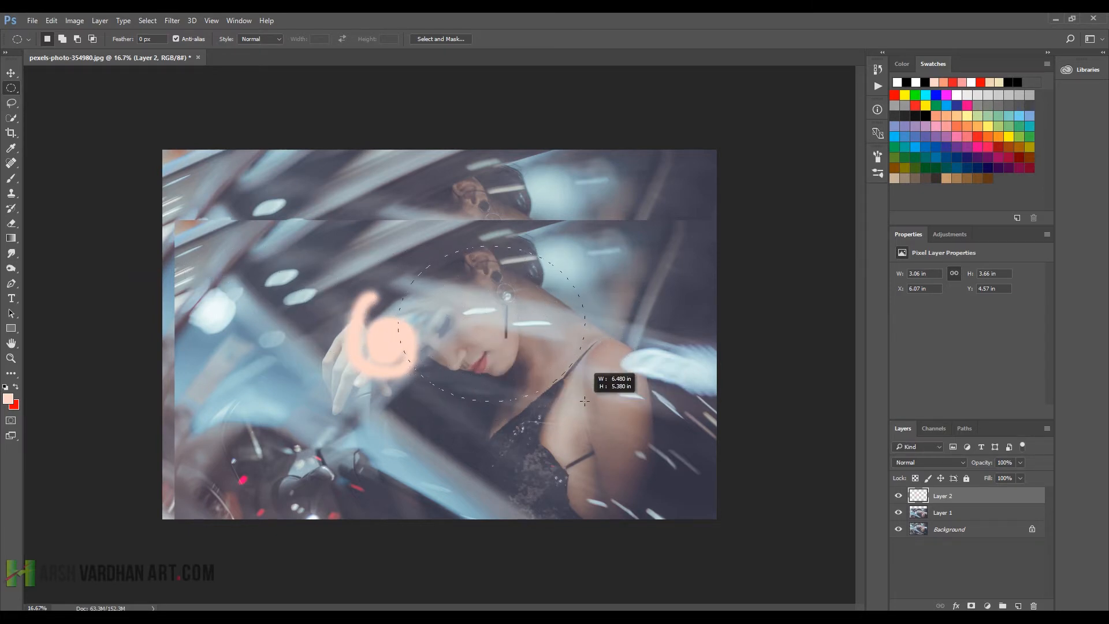
drag(585, 401, 631, 409)
click(267, 238)
Place a single-row marquee selection across the photo, repositioning it to just above the pink swirl.
right_click(12, 87)
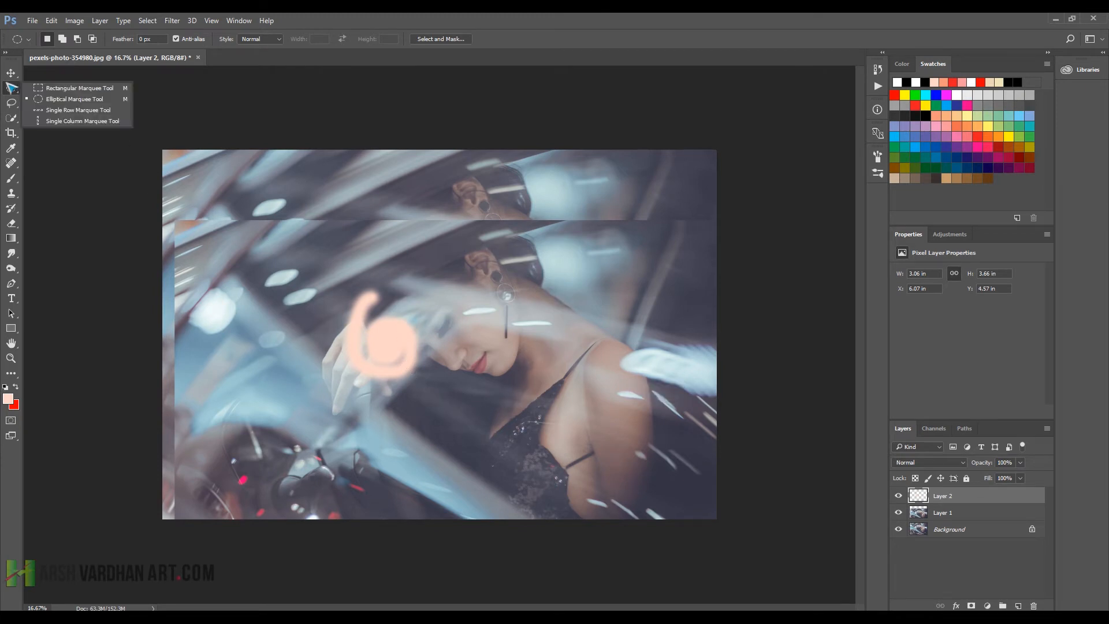
click(71, 111)
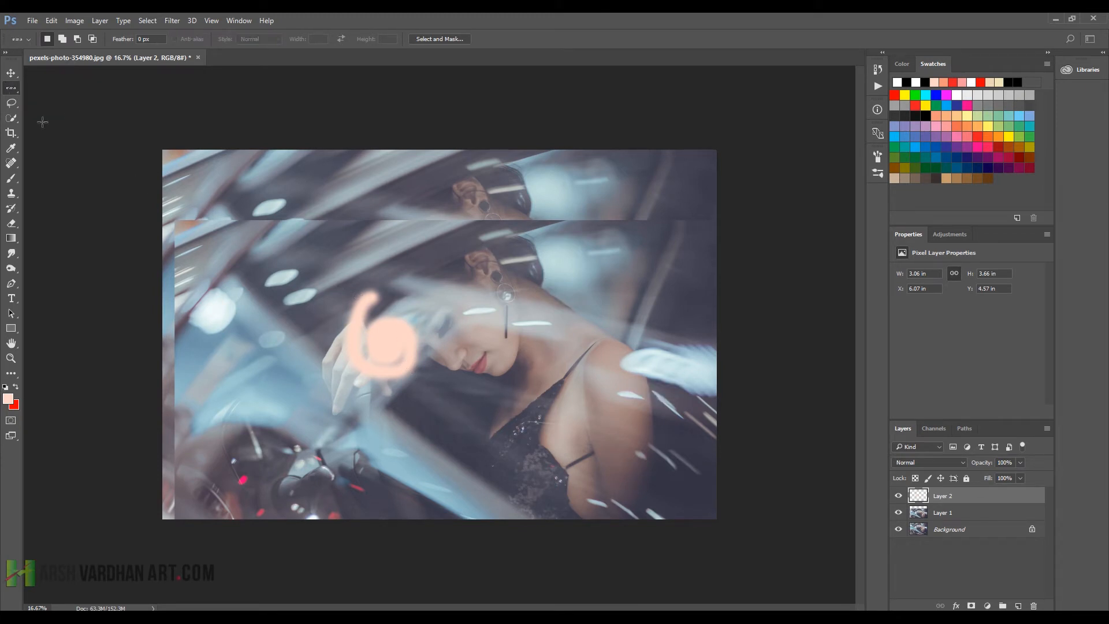
right_click(11, 88)
click(86, 112)
click(509, 303)
click(750, 371)
click(522, 287)
click(456, 264)
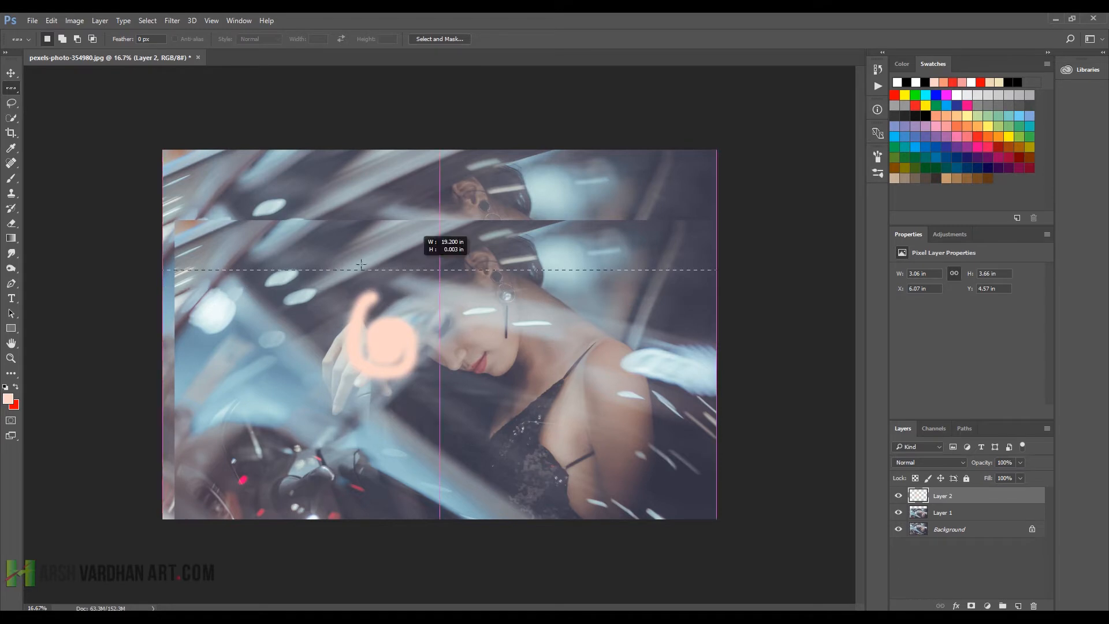
Place a single-column marquee selection on the photo, repositioning it several times and ending on the blurred lights beside the pink swirl.
right_click(11, 88)
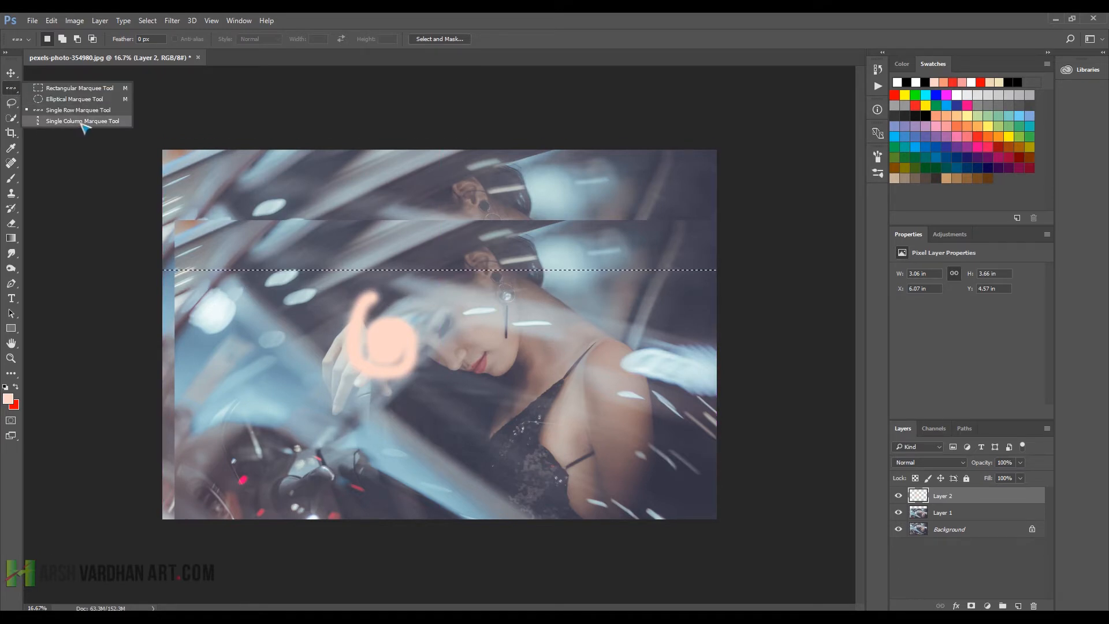
click(82, 121)
click(417, 347)
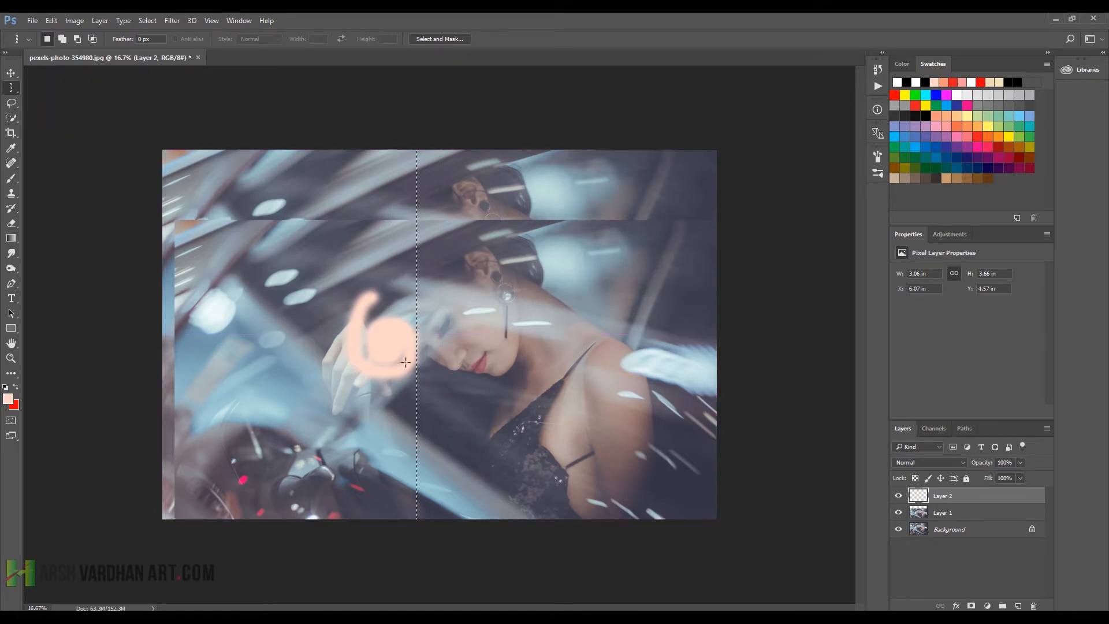
click(506, 469)
click(576, 349)
click(636, 377)
click(319, 305)
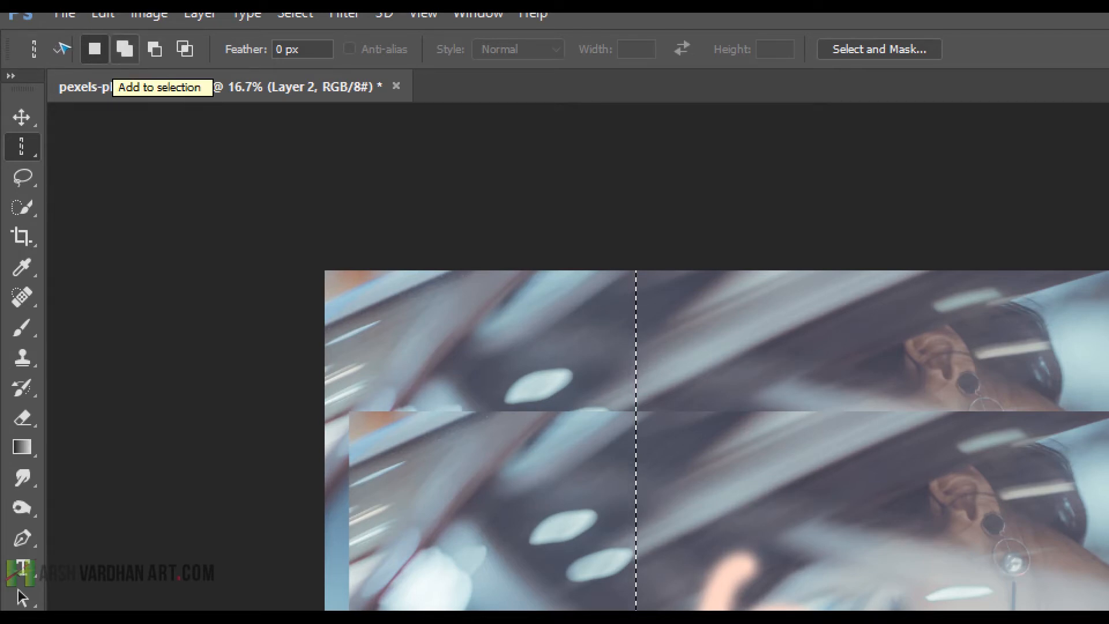
Set the marquee to add to the selection and combine several overlapping rectangles around the woman's head into one outline.
click(125, 49)
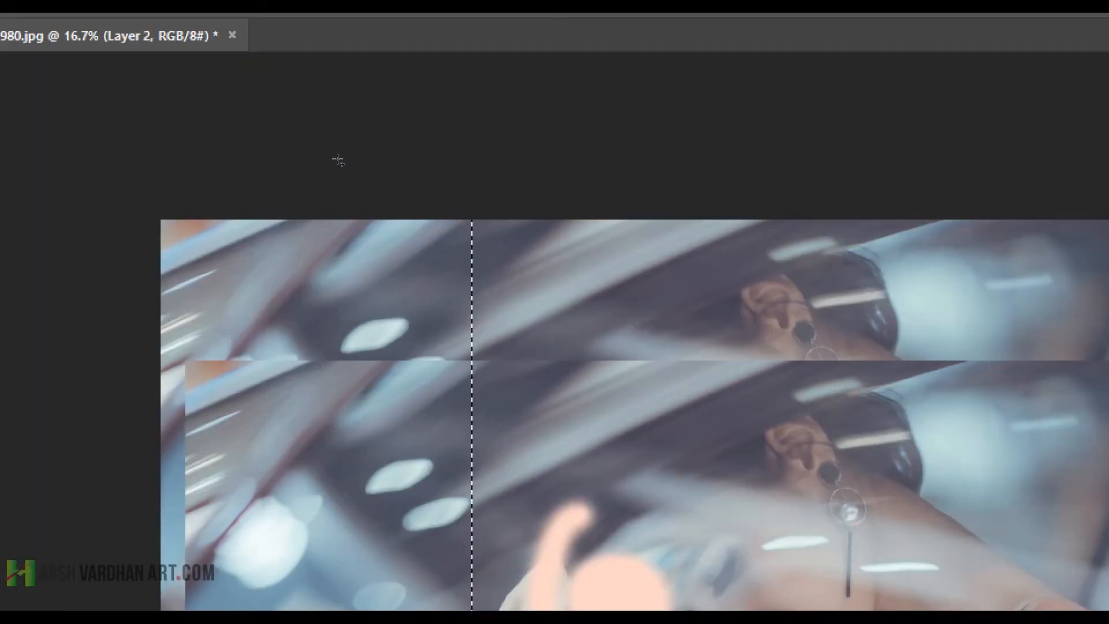
drag(519, 351, 616, 488)
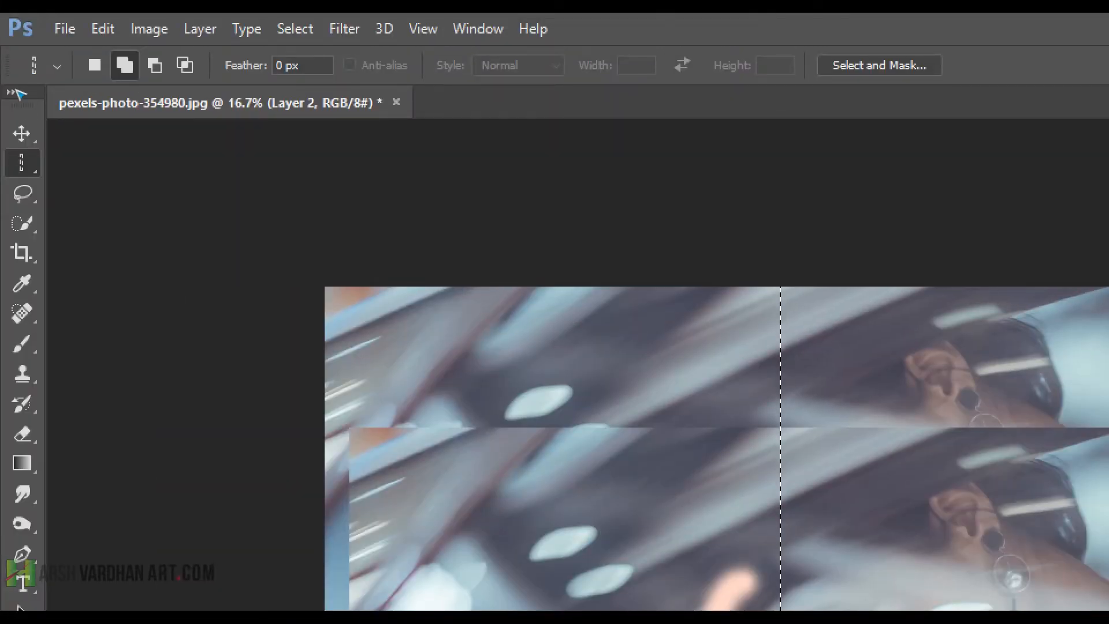
right_click(21, 163)
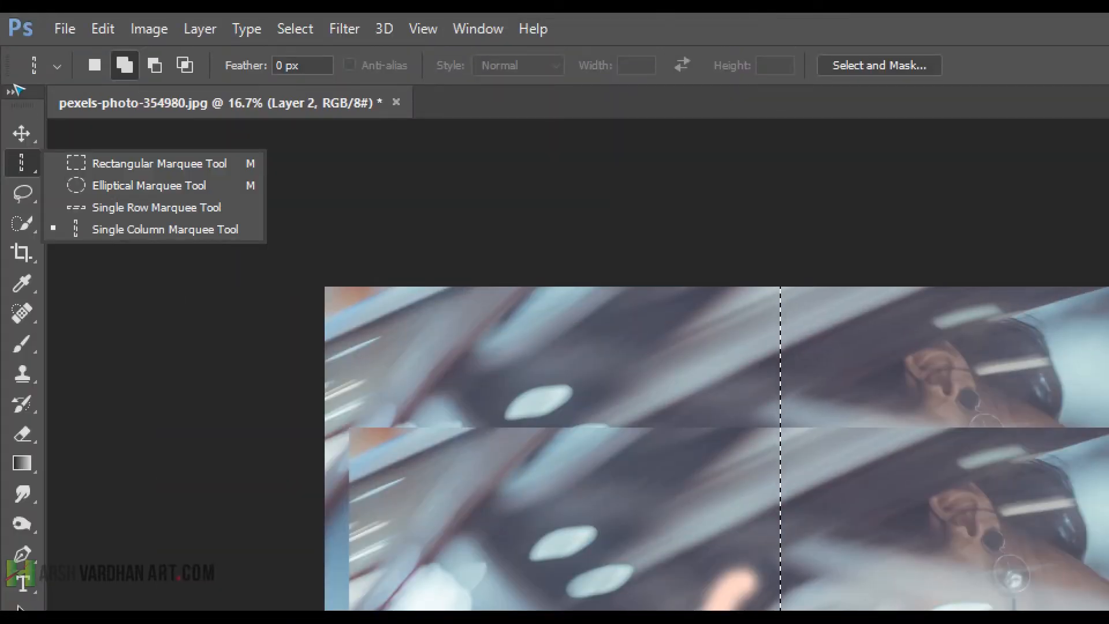
click(115, 158)
drag(517, 283, 720, 455)
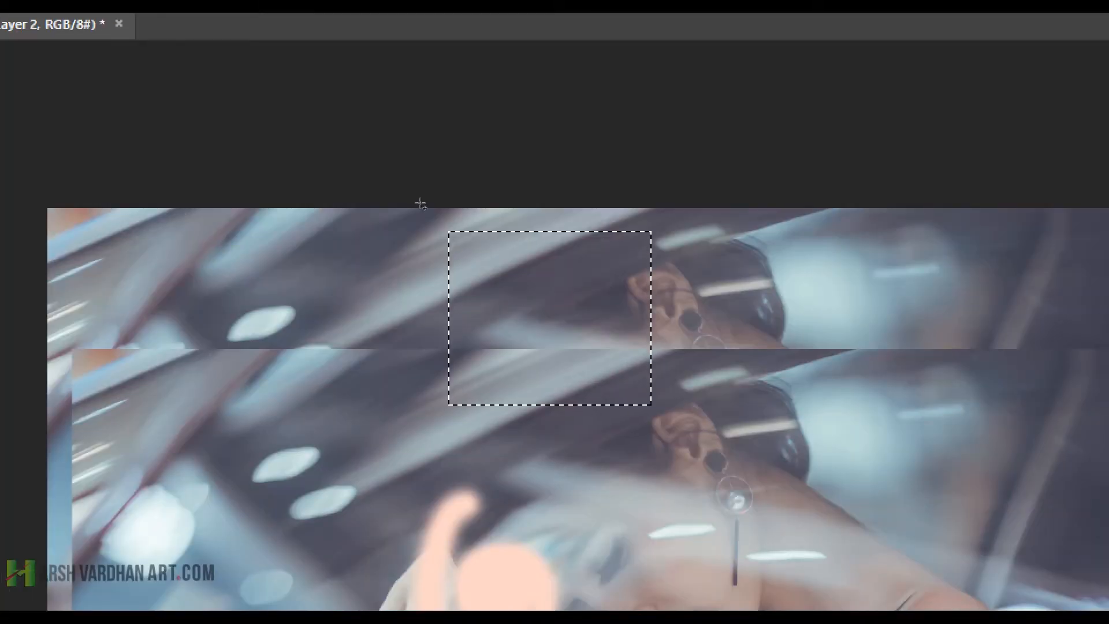
drag(568, 313, 782, 497)
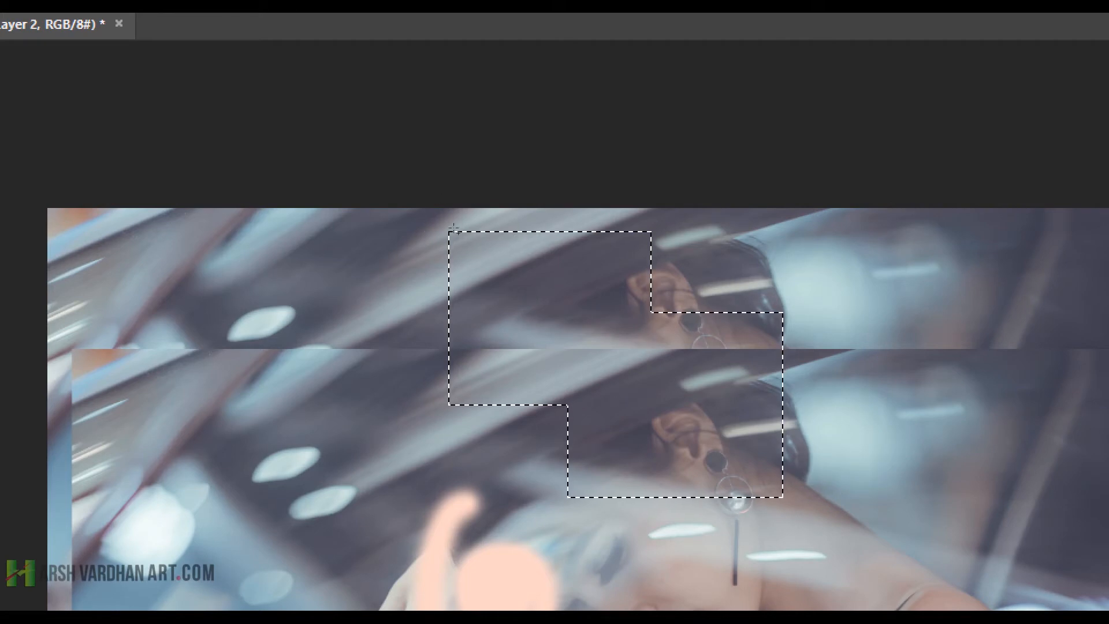
drag(756, 281, 961, 486)
drag(503, 405, 695, 578)
drag(793, 411, 945, 596)
drag(548, 441, 794, 506)
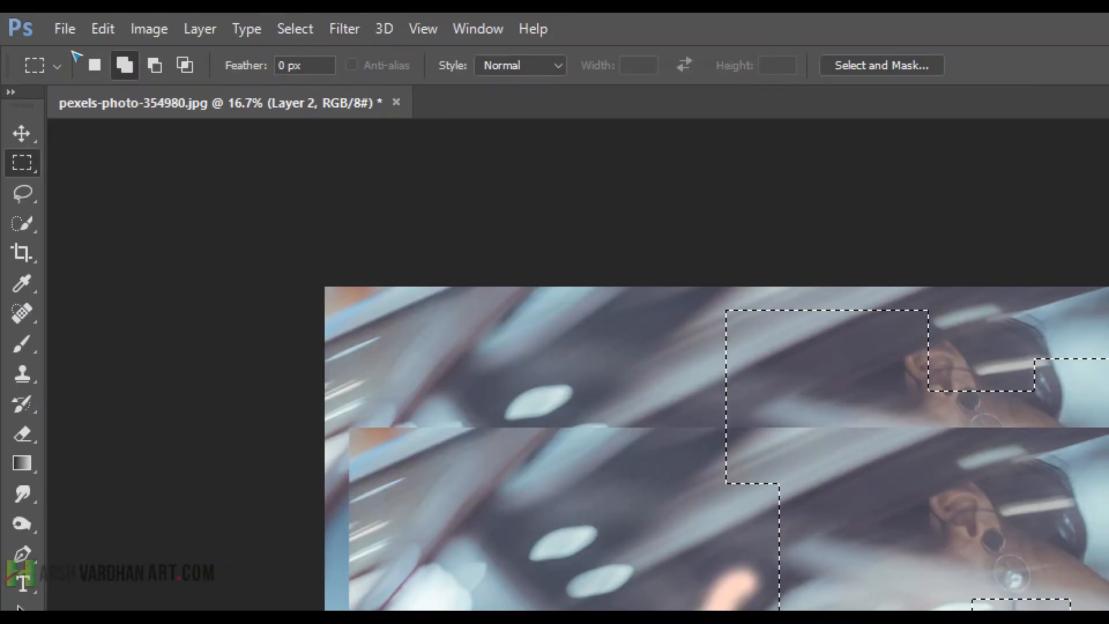
Set the marquee to subtract from the selection and cut several overlapping rectangles out of the combined outline.
key(alt)
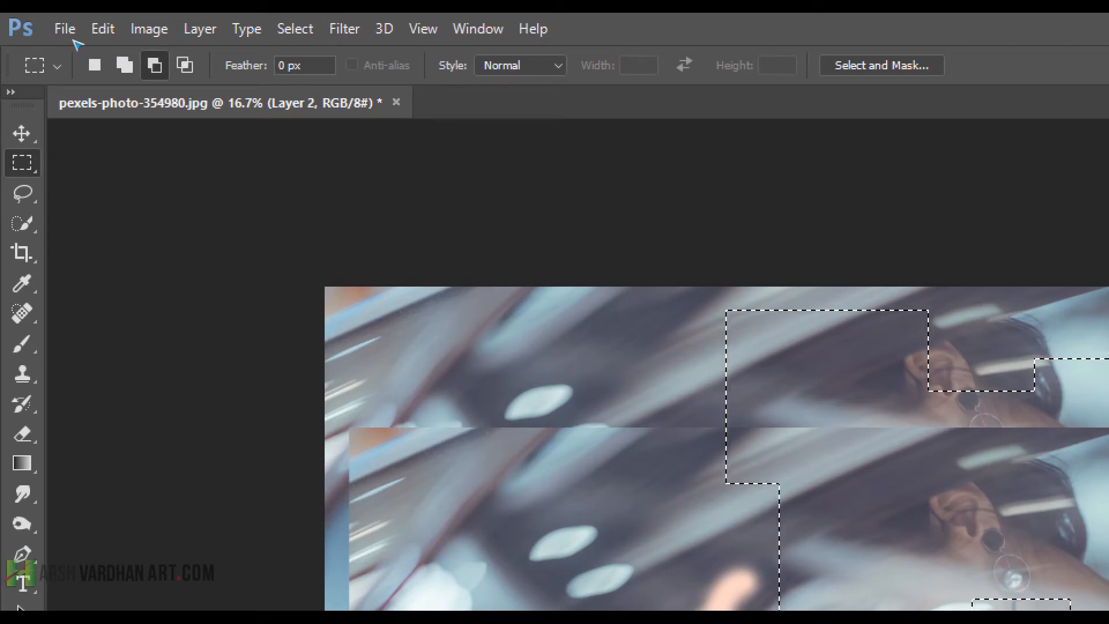
drag(659, 334, 894, 551)
drag(637, 276, 934, 581)
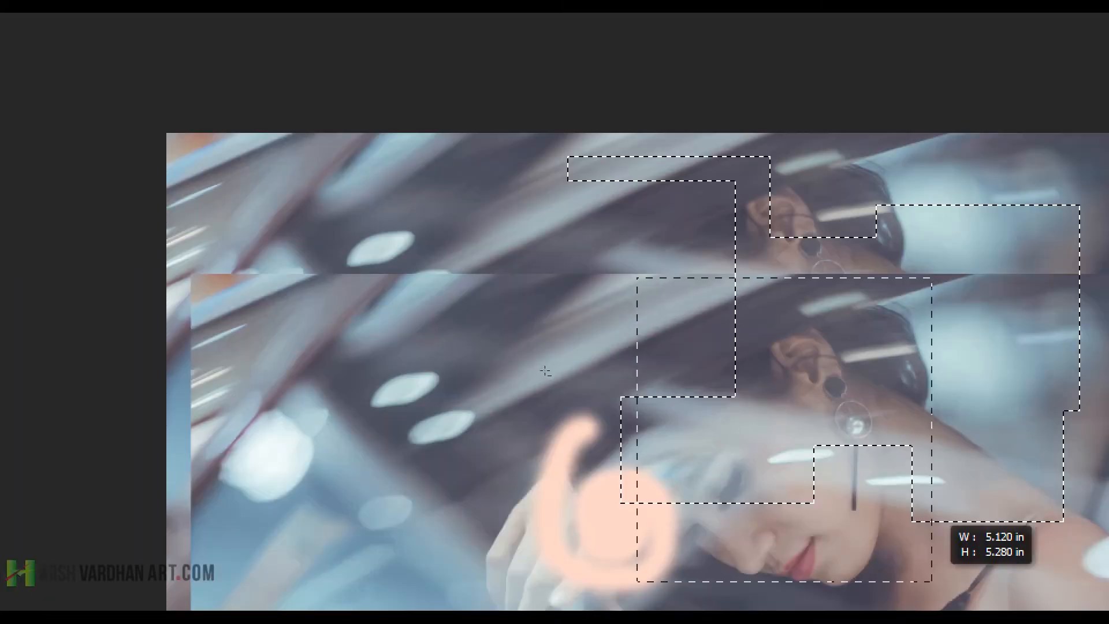
drag(426, 276, 818, 561)
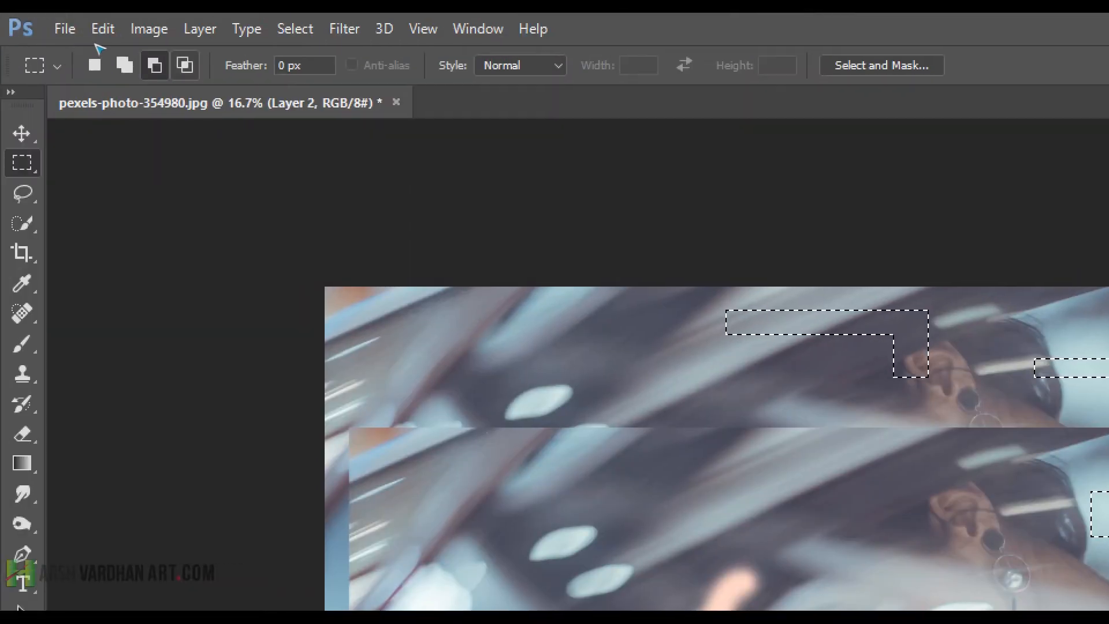
Set the marquee to intersect with the selection and keep only the part overlapped by a rectangle near the upper ear.
click(184, 64)
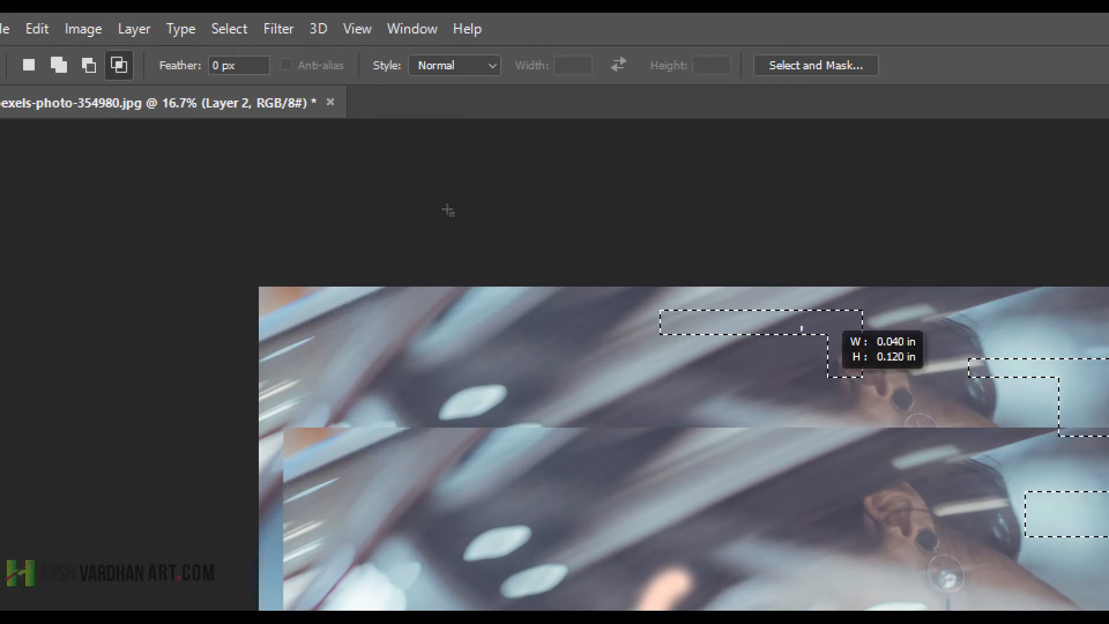
drag(801, 327, 901, 429)
drag(764, 306, 871, 412)
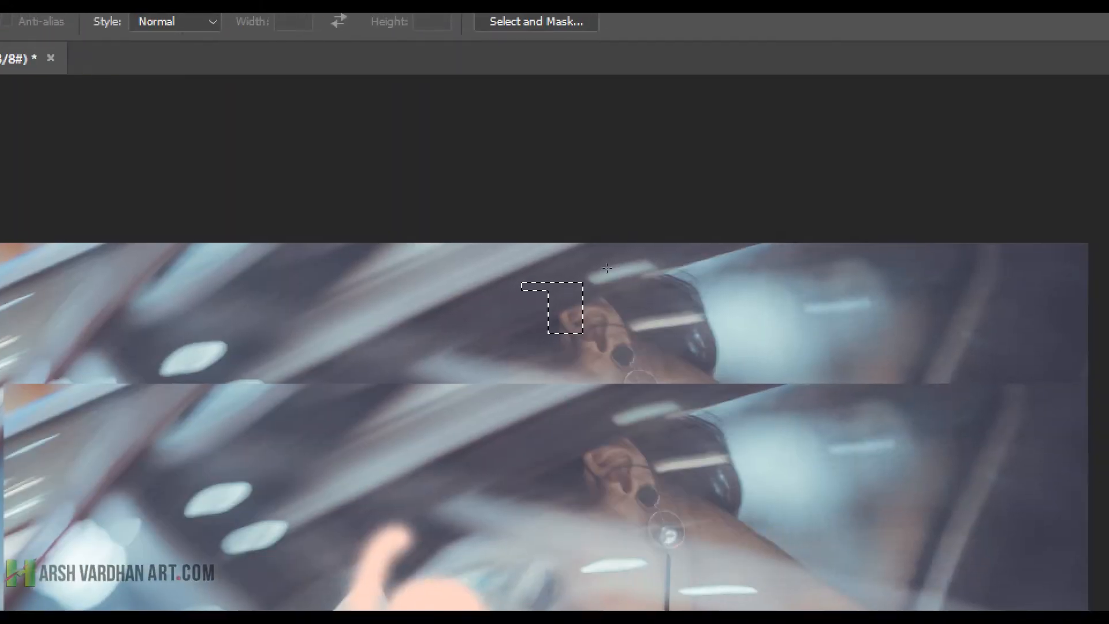
Select two separate rectangles in the upper photo and intersect them with a thin horizontal band spanning both.
drag(613, 318, 778, 421)
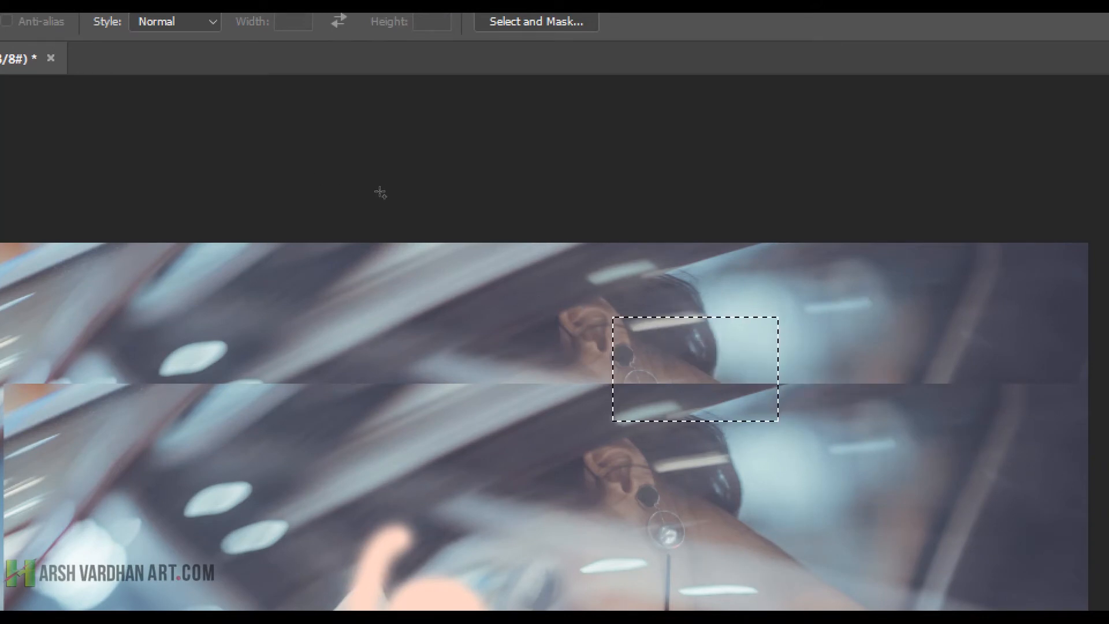
drag(379, 301, 567, 464)
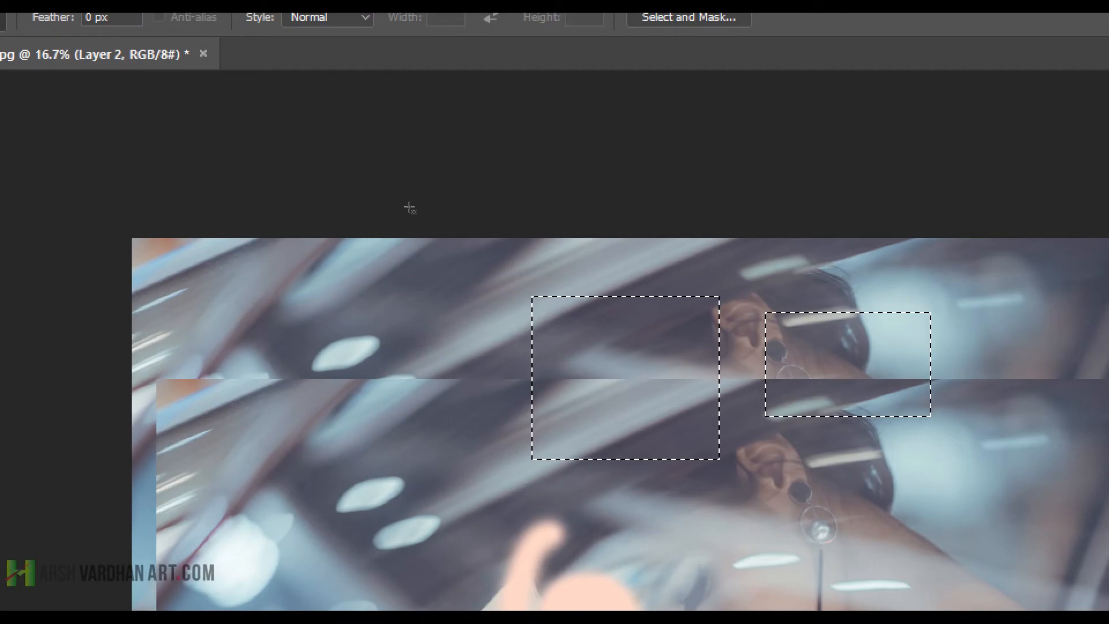
drag(494, 346, 975, 366)
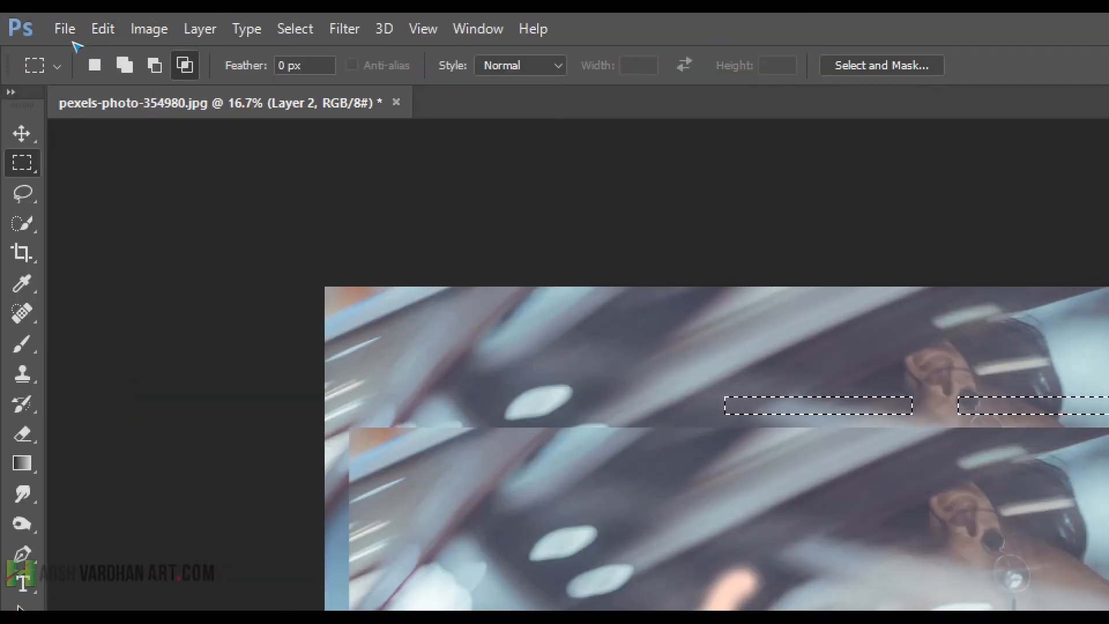
Start a new rectangular selection over the upper blurred lights and extend it with several overlapping rectangles, the first about 4.3 by 3.5 in.
click(95, 66)
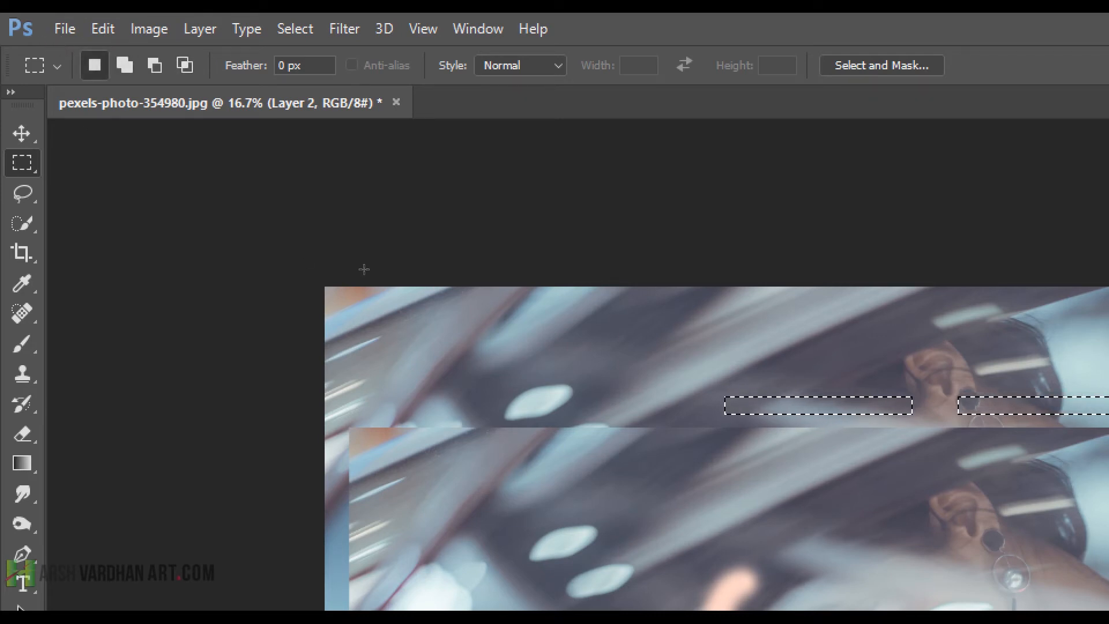
mouse_move(487, 331)
mouse_down()
mouse_move(632, 495)
mouse_move(699, 509)
mouse_up()
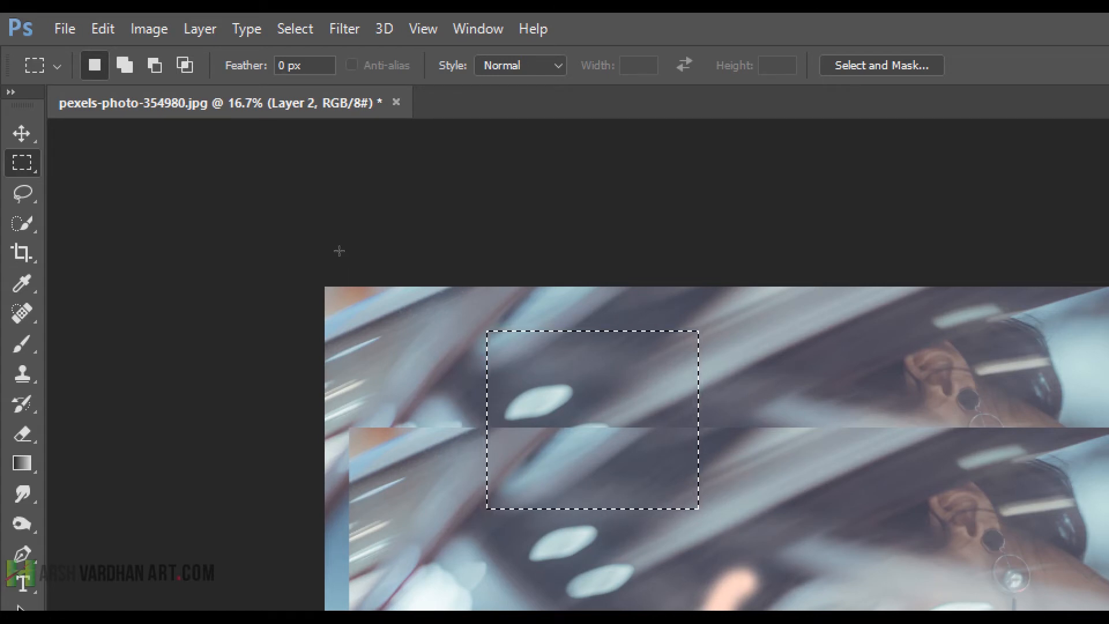
drag(606, 402, 850, 599)
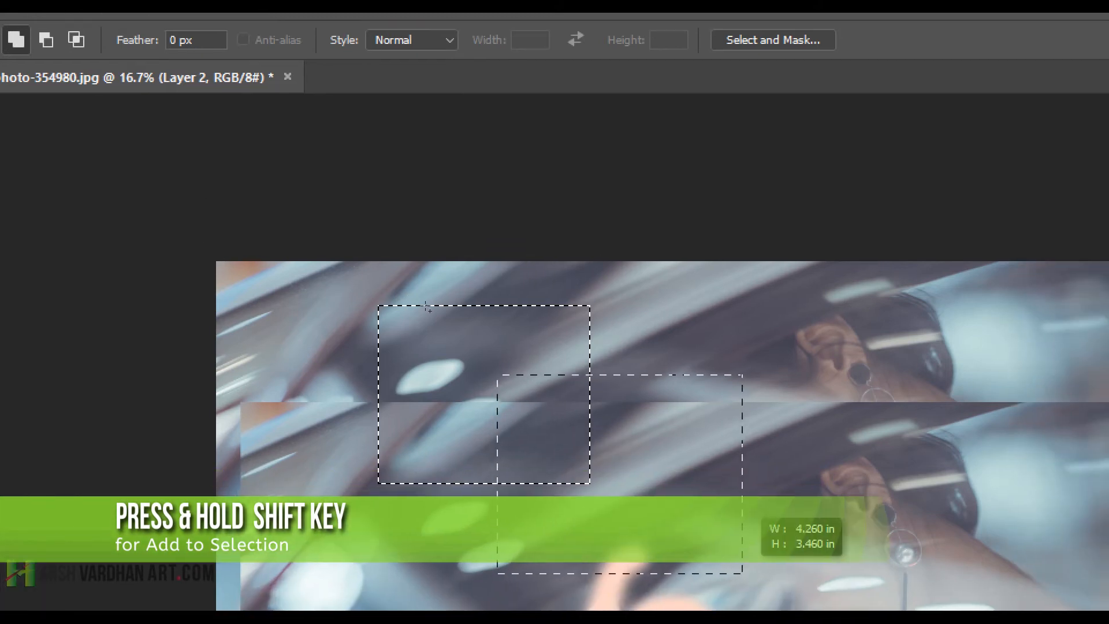
drag(742, 573, 743, 574)
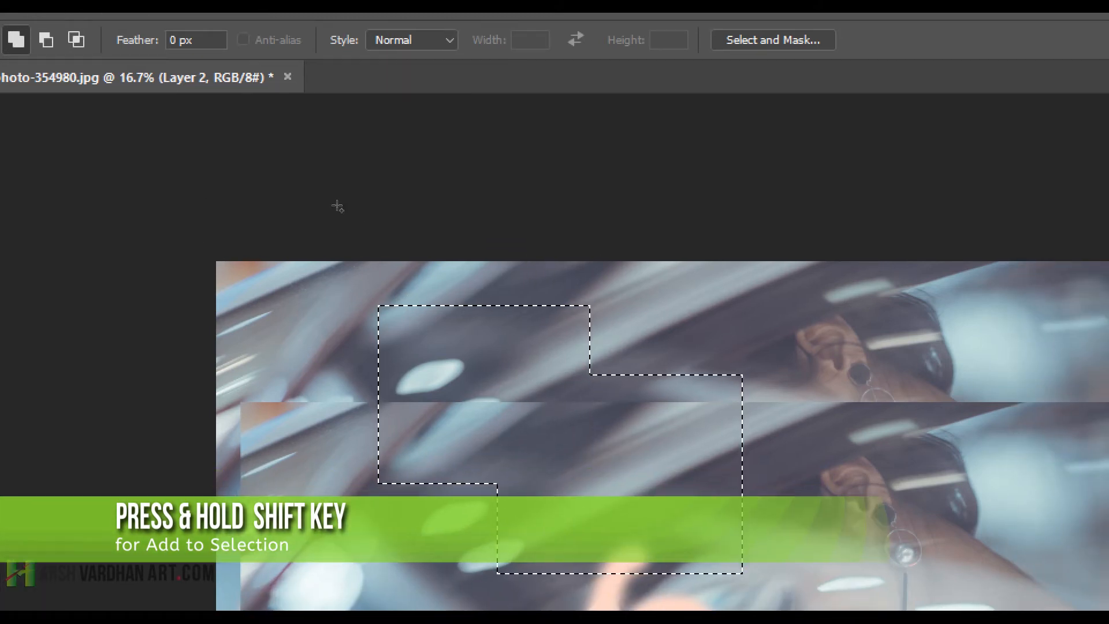
drag(506, 287, 674, 403)
drag(684, 345, 875, 457)
drag(695, 487, 846, 572)
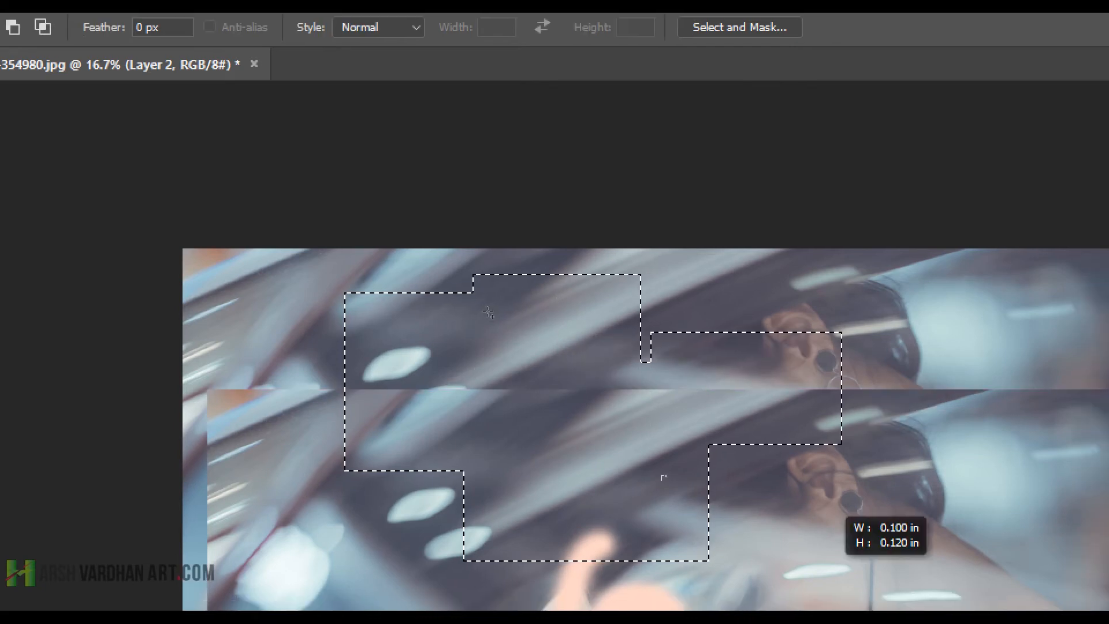
drag(504, 513, 619, 596)
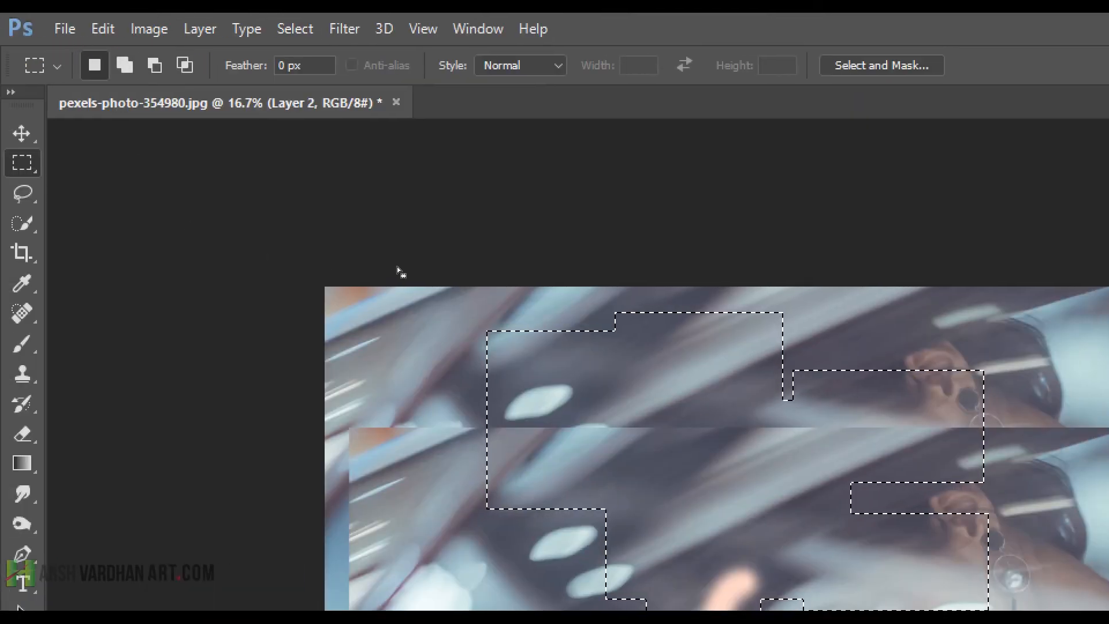
Subtract a rectangular area around the upper ear from the combined selection.
alt+drag(835, 358, 1005, 479)
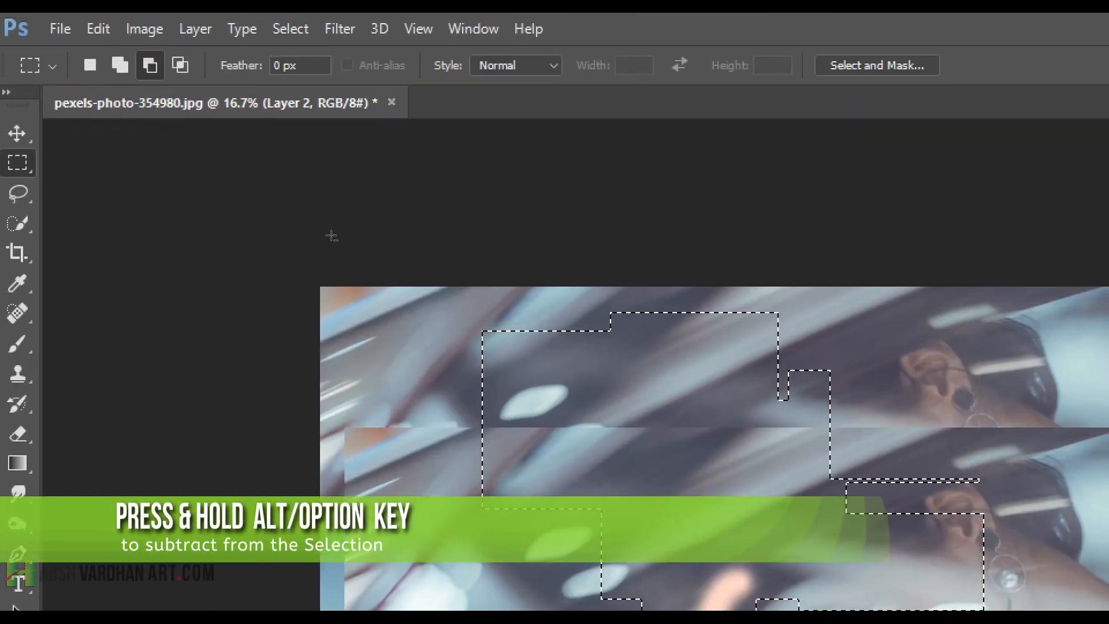
Subtract one more large rectangle from the right-hand part of the combined selection, between the light streaks and the lower ear.
alt+drag(746, 329, 957, 512)
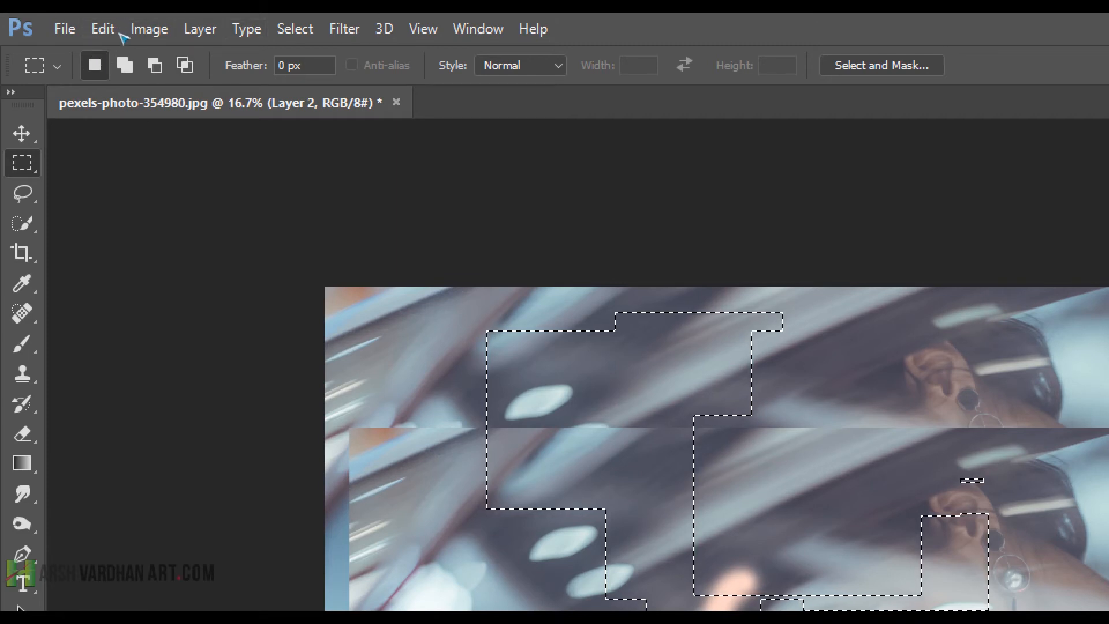
key(Return)
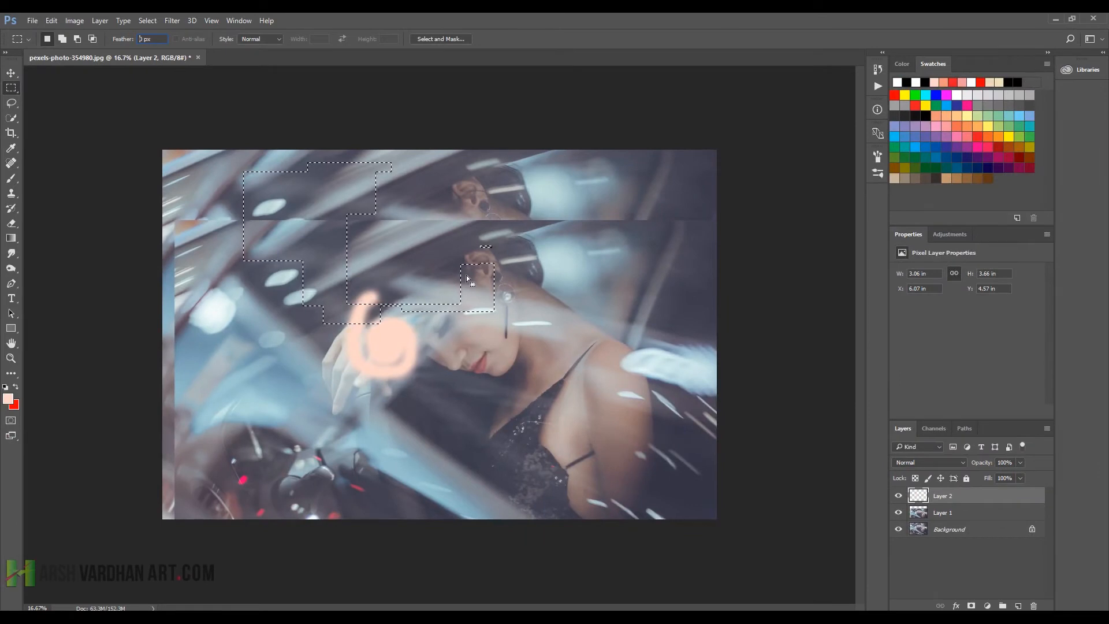
Replace the selection with a square one over the woman's ear and upper face, fill it with the red background color, and deselect.
click(523, 288)
drag(405, 238, 516, 349)
key(ctrl+BackSpace)
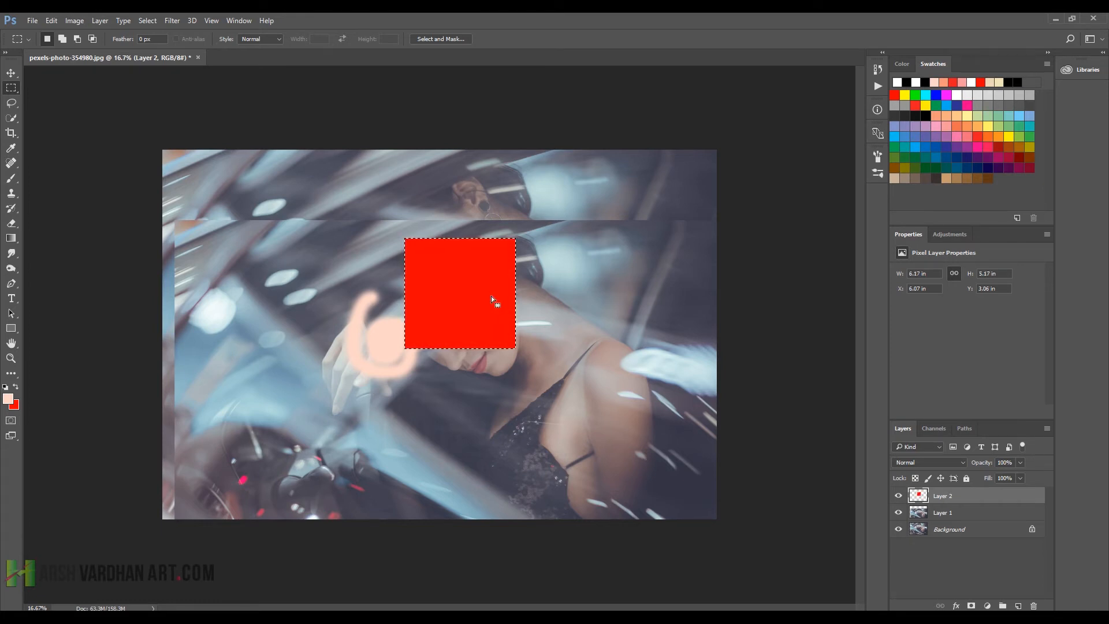
key(ctrl+d)
On Layer 3, fill a rectangular selection with a 50 px feather around the lower ear with red, and deselect.
drag(500, 271, 556, 305)
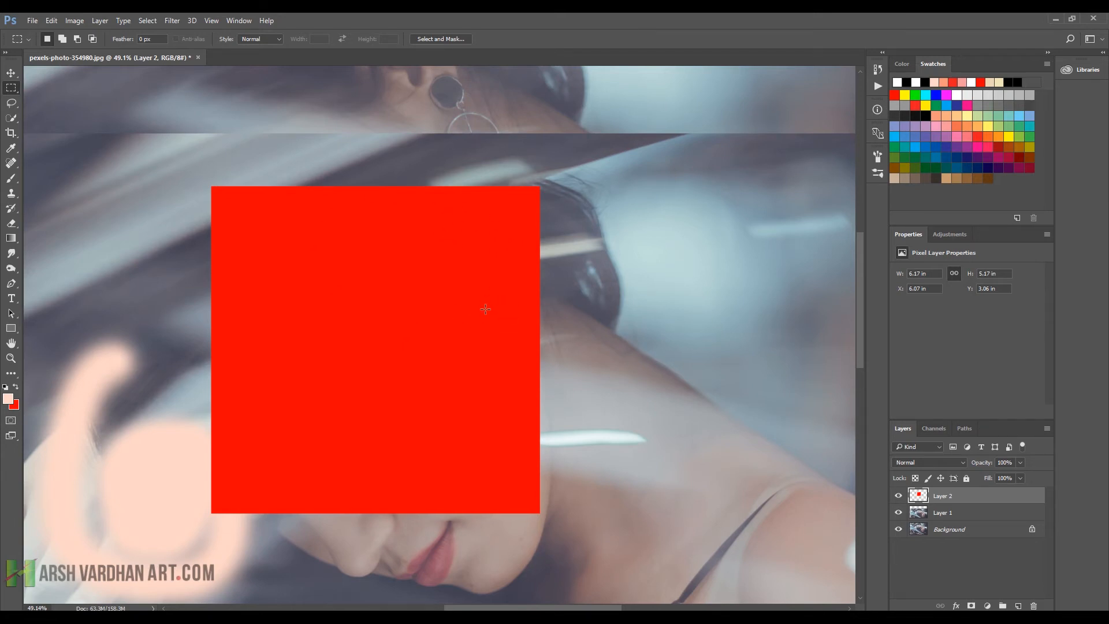
key(ctrl+d)
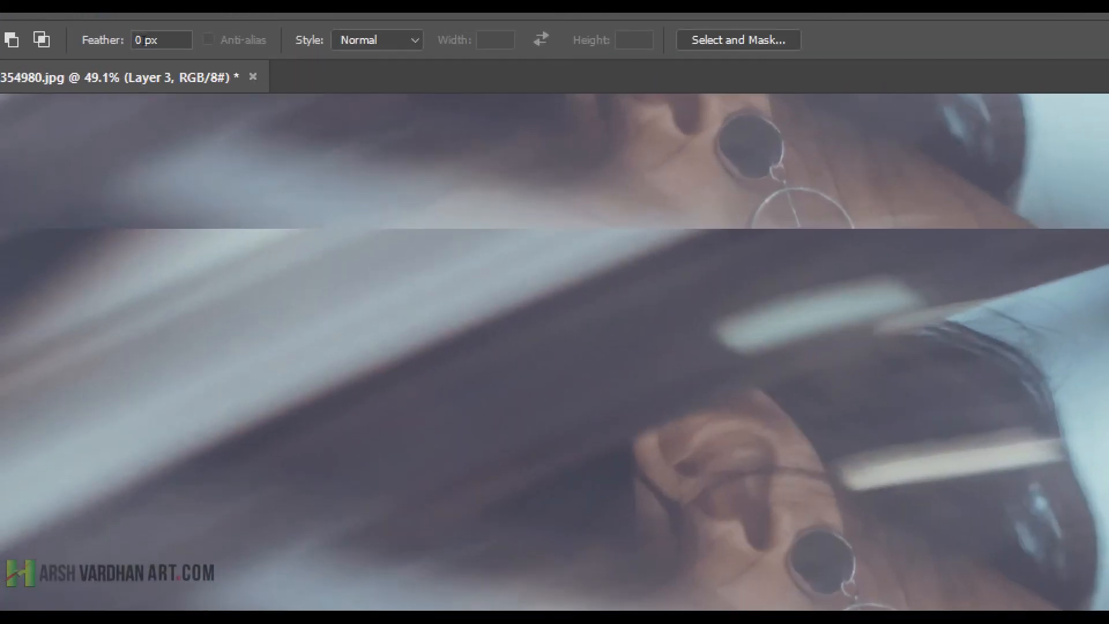
click(141, 40)
text(50)
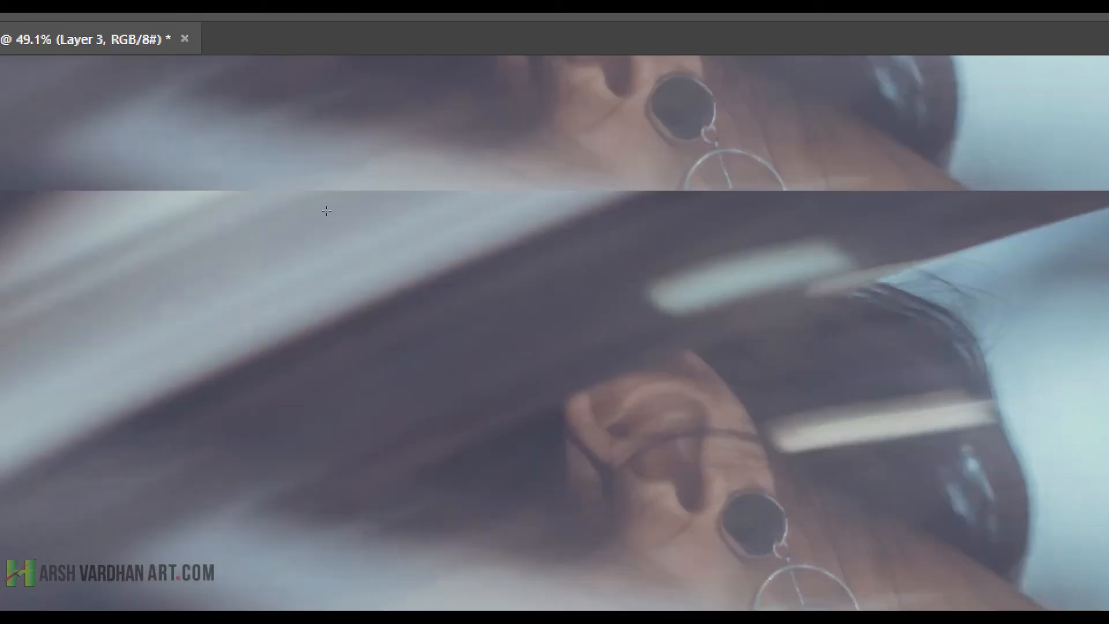
drag(517, 350, 581, 443)
drag(514, 405, 776, 540)
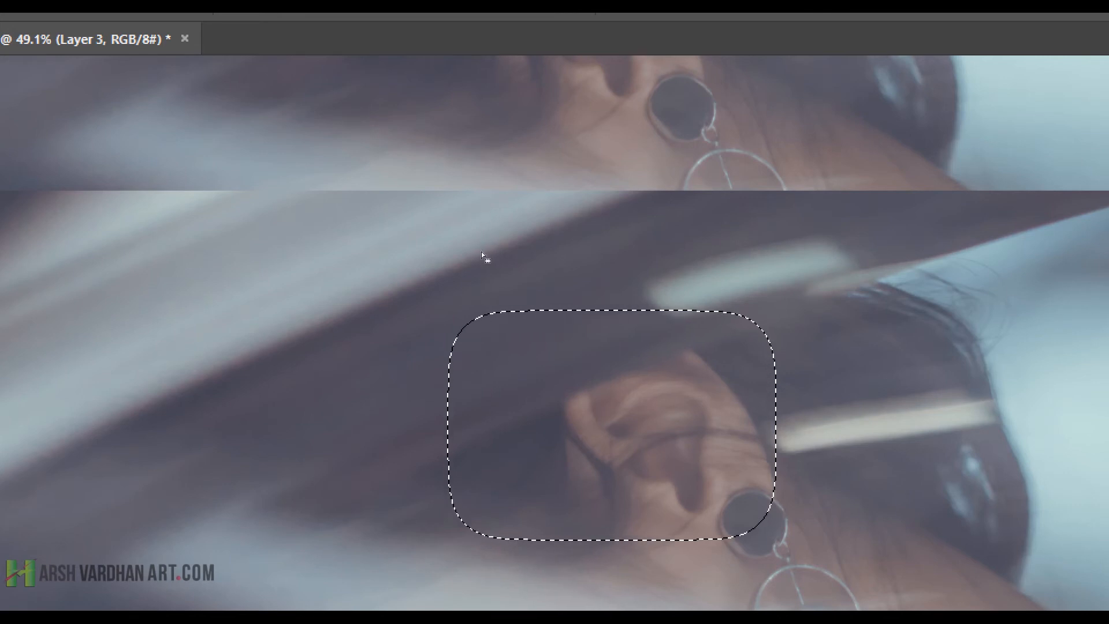
key(alt+BackSpace)
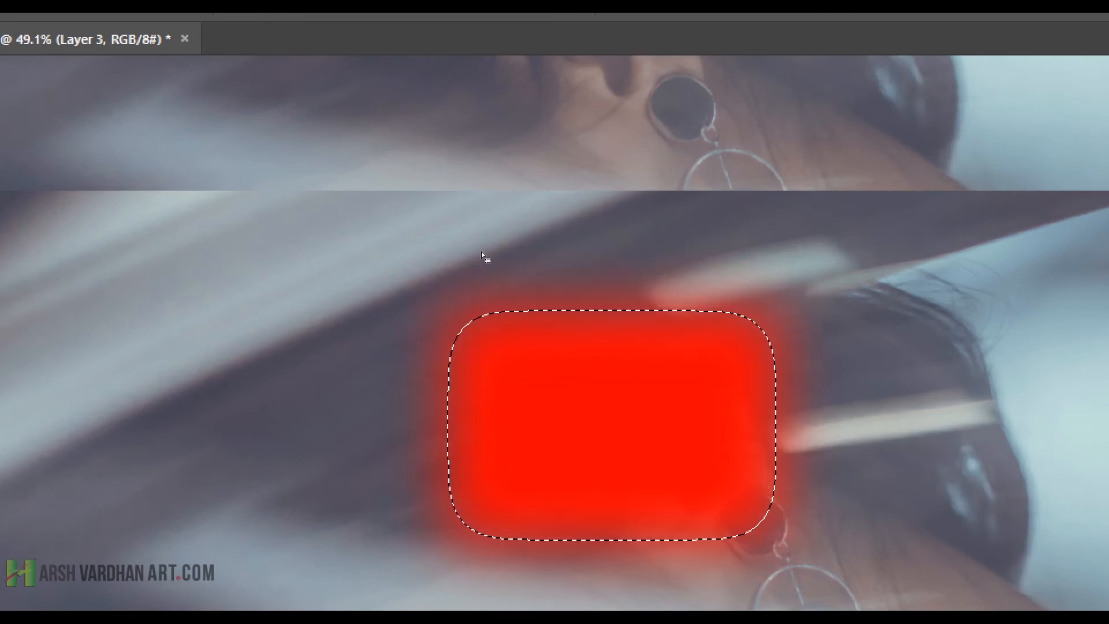
key(ctrl+d)
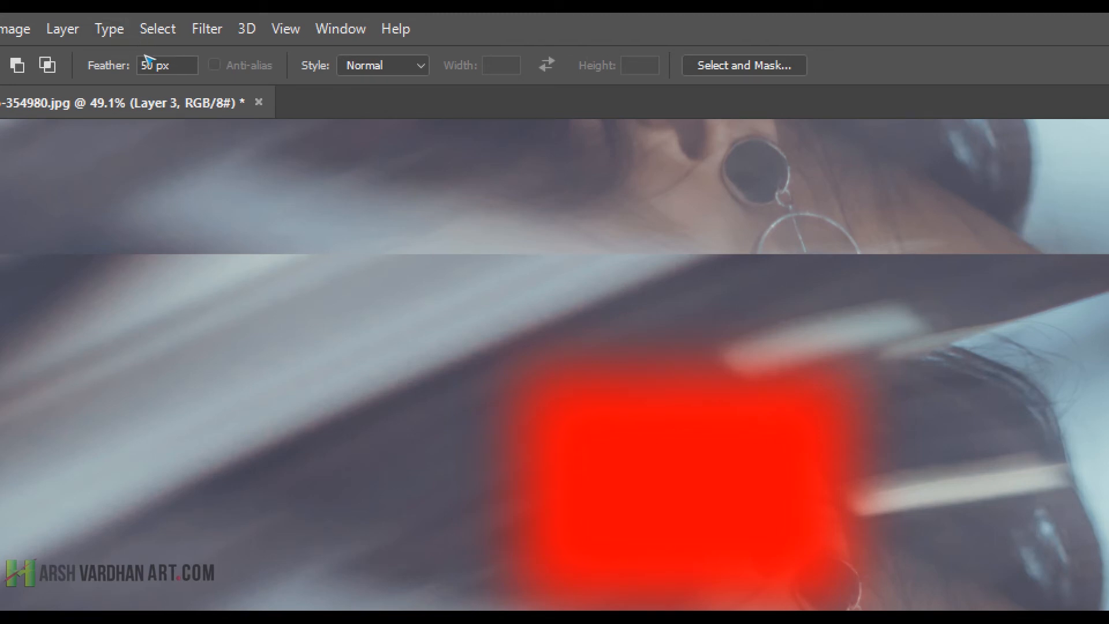
Set the marquee style to Fixed Ratio and draw a 1:1 selection over the light streaks beside the red block.
click(383, 66)
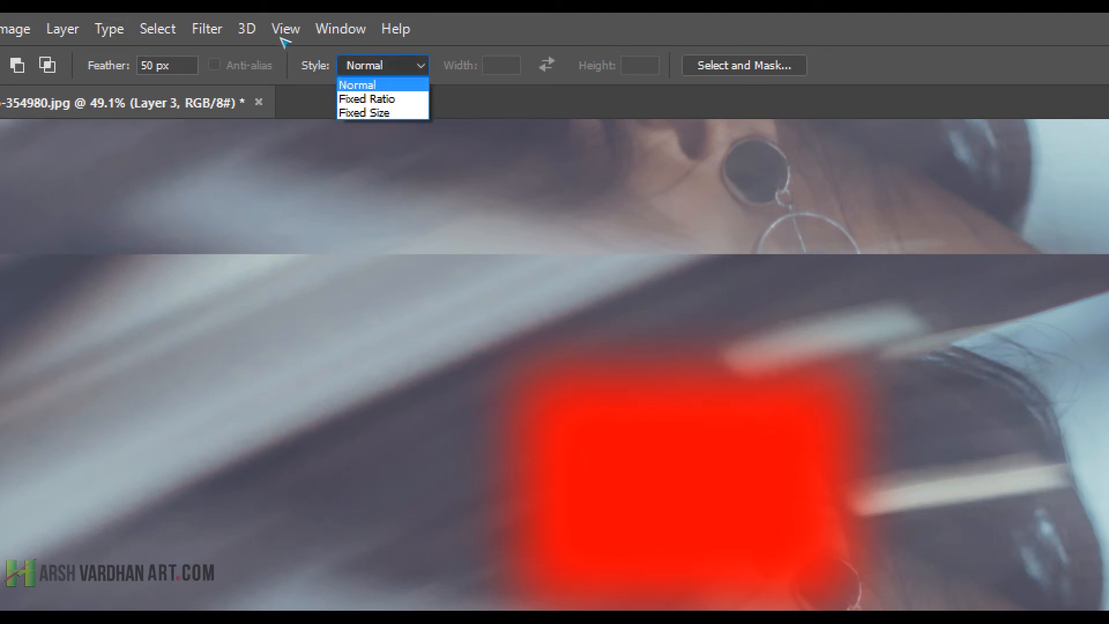
click(383, 65)
click(383, 65)
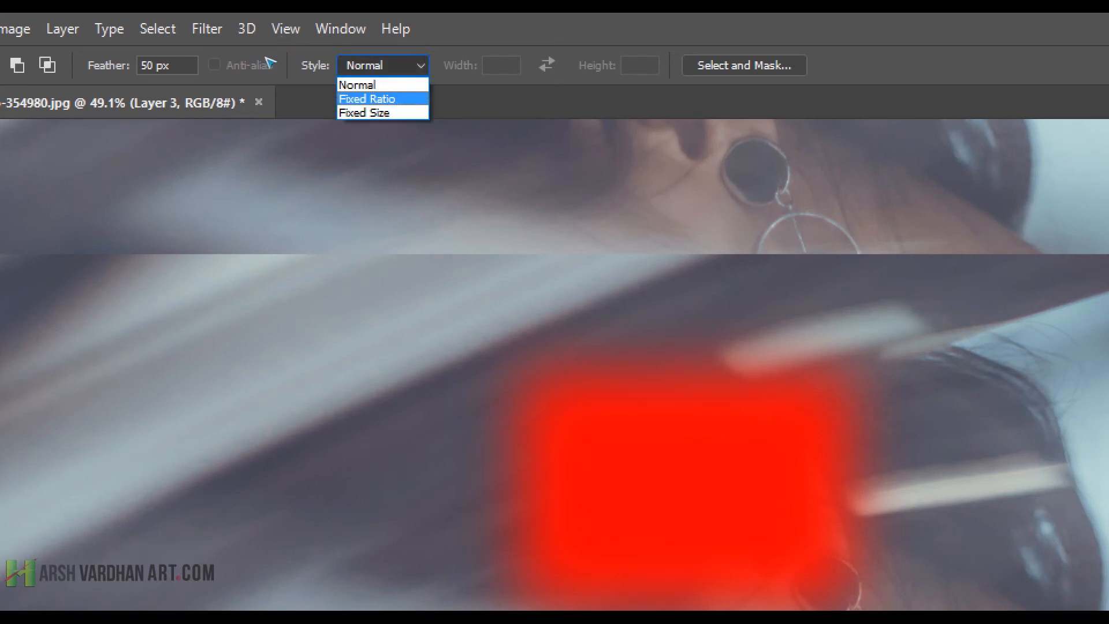
click(366, 99)
drag(199, 280, 326, 409)
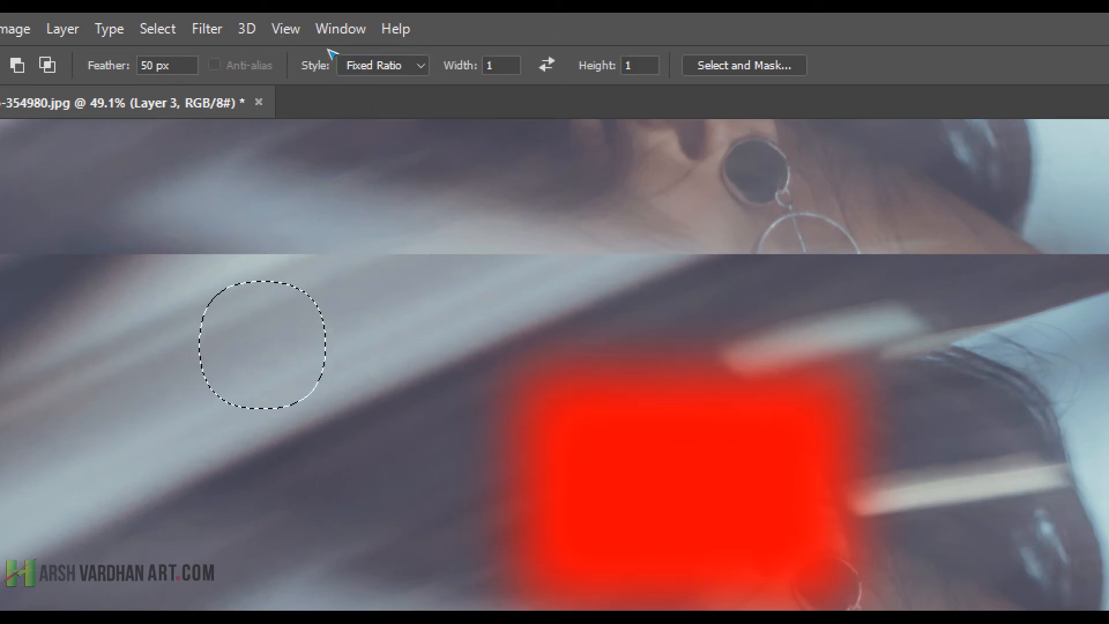
Set the fixed ratio's width to 2 and draw several 2:1 selections over the blurred streaks.
drag(498, 65, 445, 65)
text(2)
key(Tab)
drag(350, 297, 536, 391)
drag(243, 312, 409, 399)
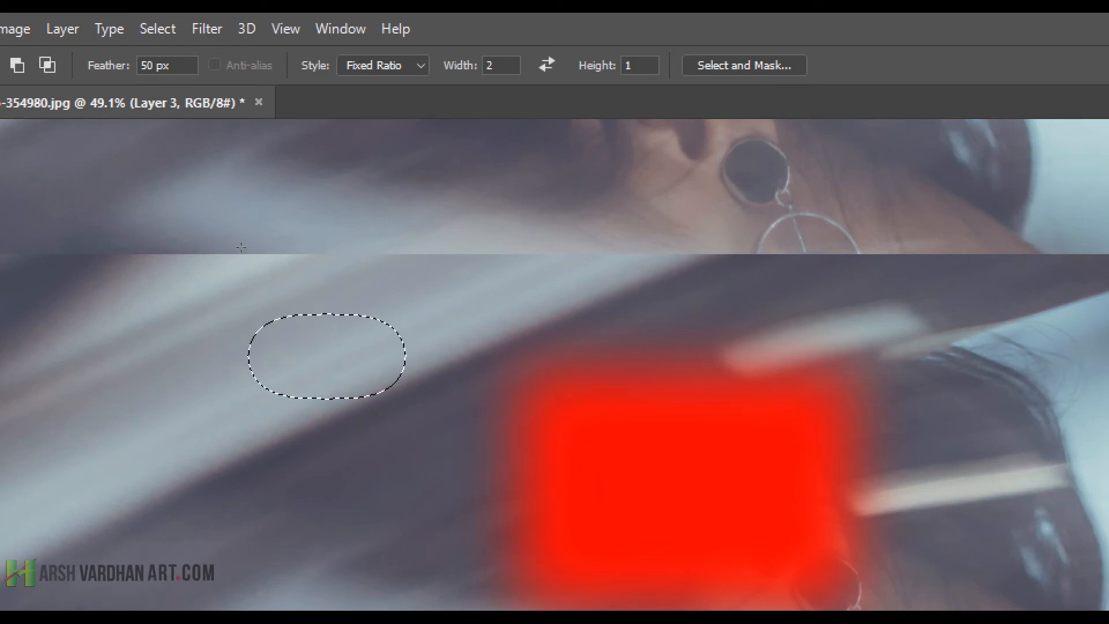
drag(203, 302, 346, 373)
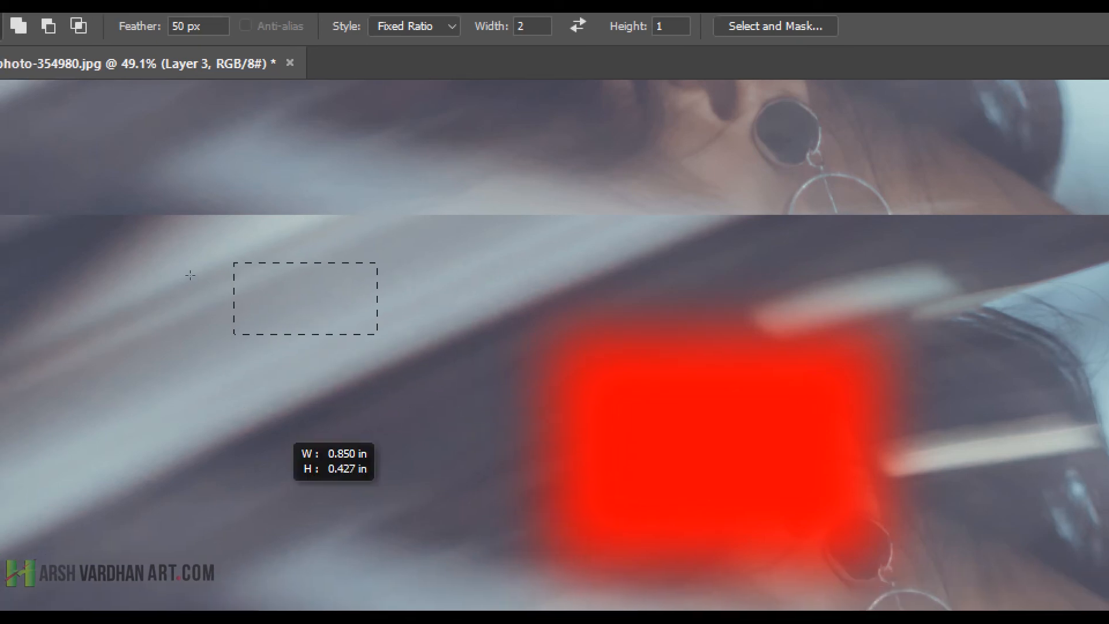
drag(190, 276, 236, 252)
drag(193, 220, 276, 262)
drag(147, 216, 291, 270)
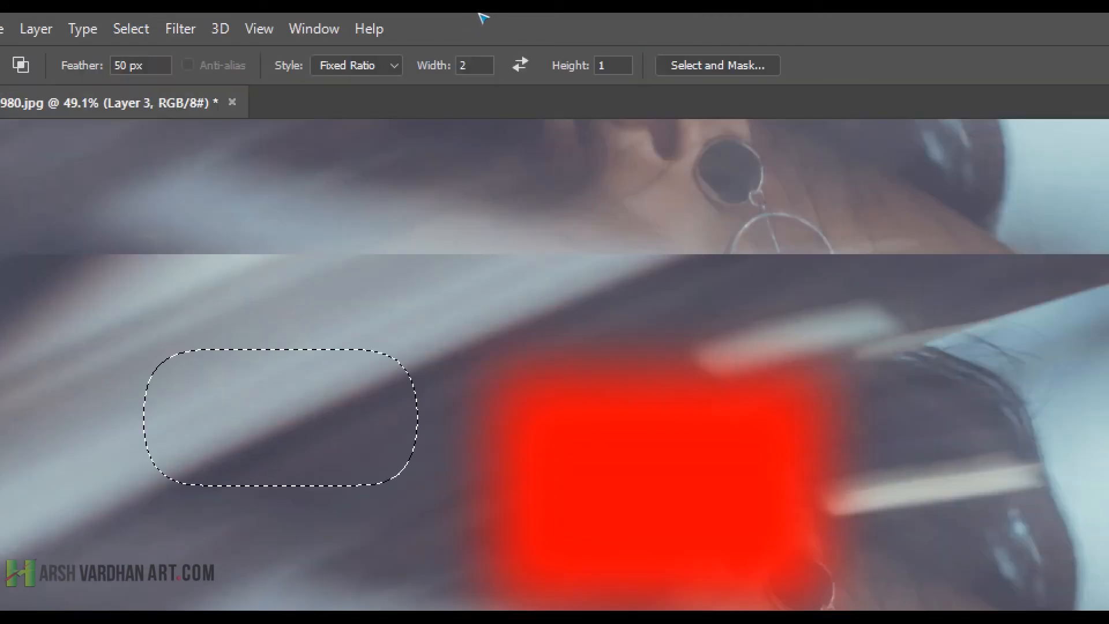
Set the fixed ratio's height to 4 and draw tall 2:4 selections, the last over the red block's right edge.
drag(666, 26, 649, 26)
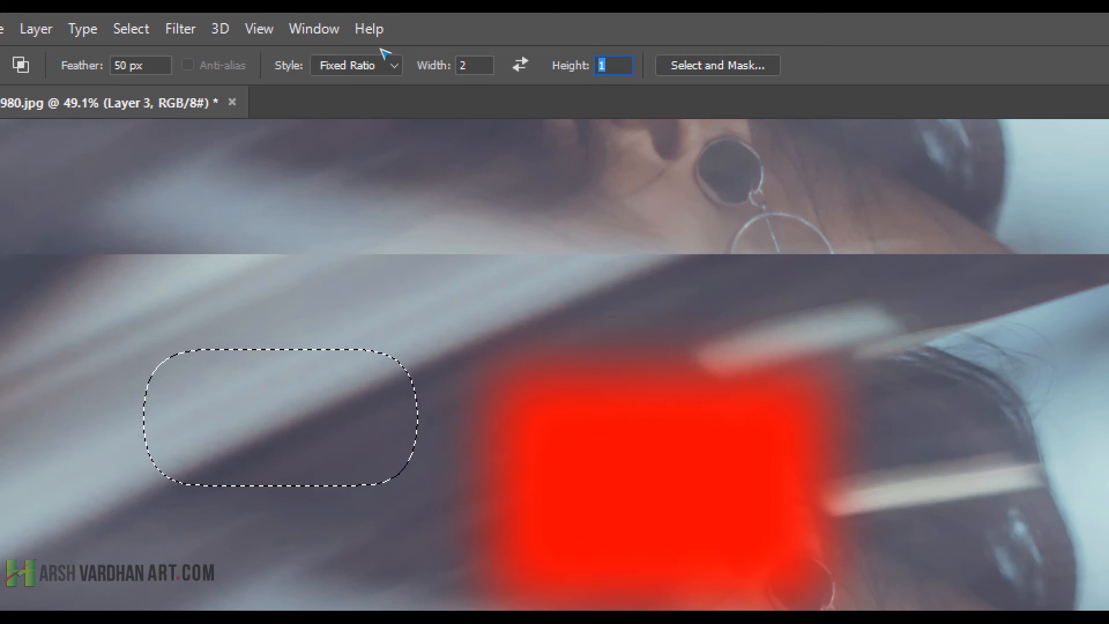
text(4)
drag(226, 557, 485, 487)
drag(491, 253, 597, 467)
drag(691, 304, 782, 484)
Set the marquee style to Fixed Size and try to place 64 by 64 px selections around the red block.
click(377, 65)
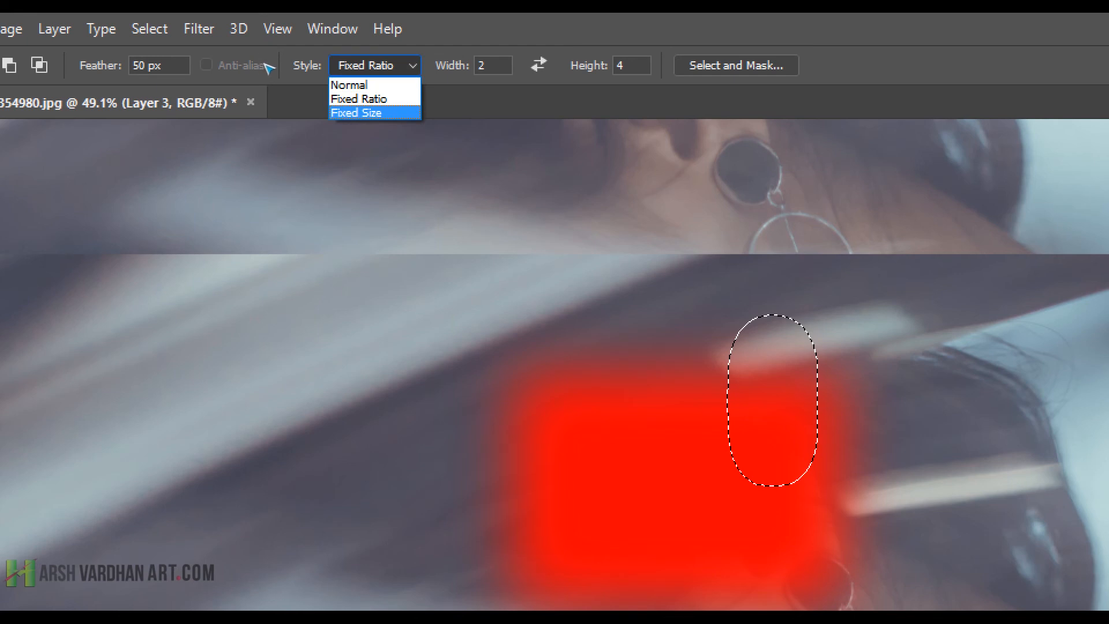
click(356, 112)
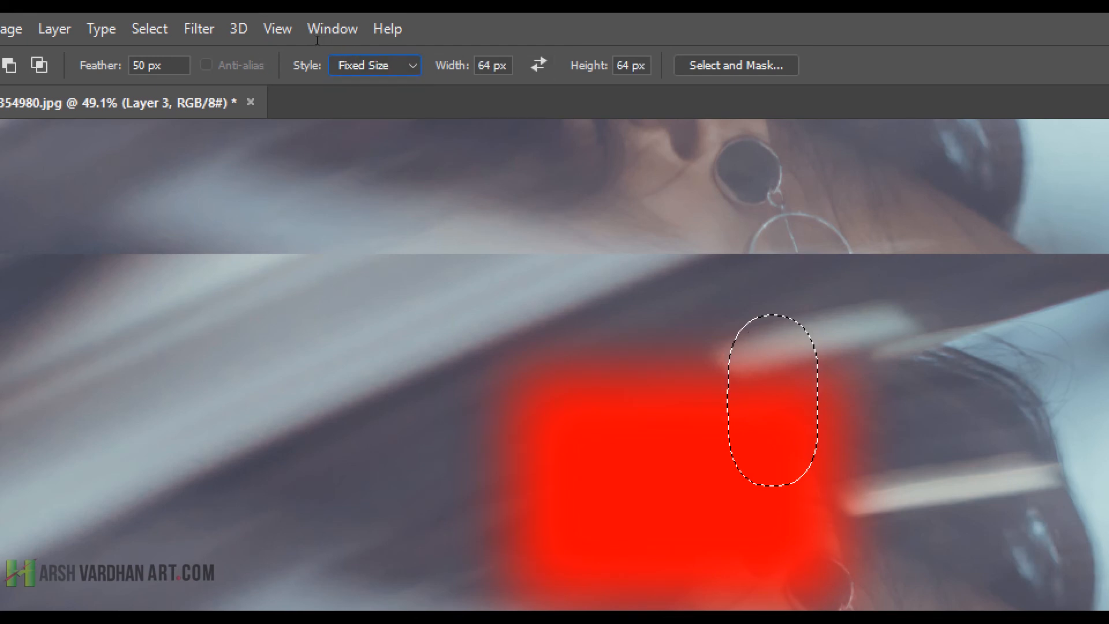
key(Tab)
click(477, 443)
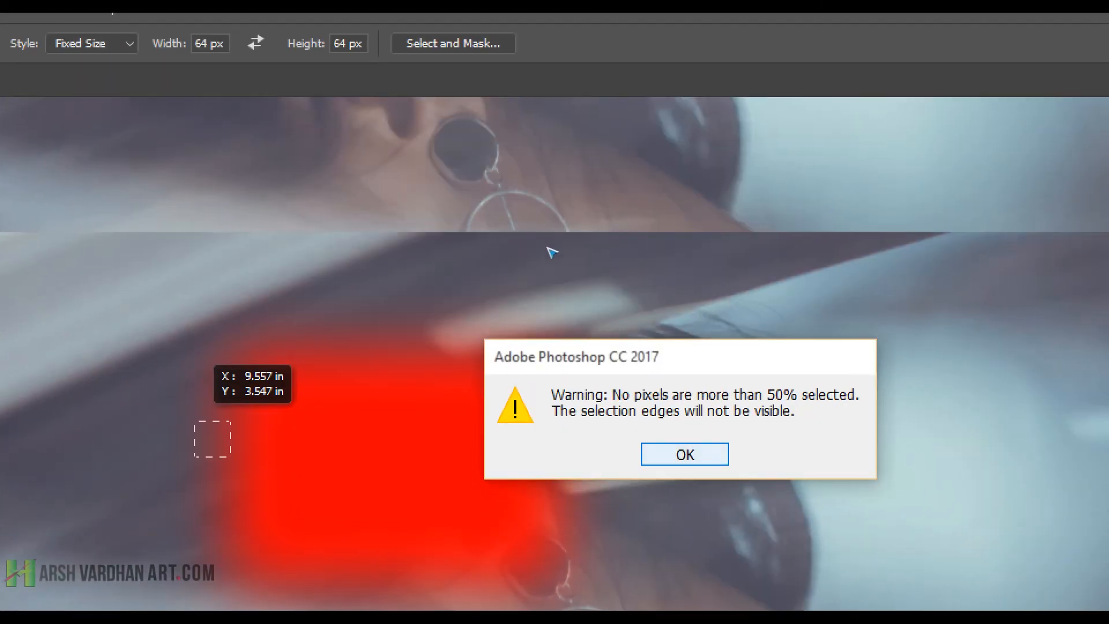
key(Return)
click(318, 193)
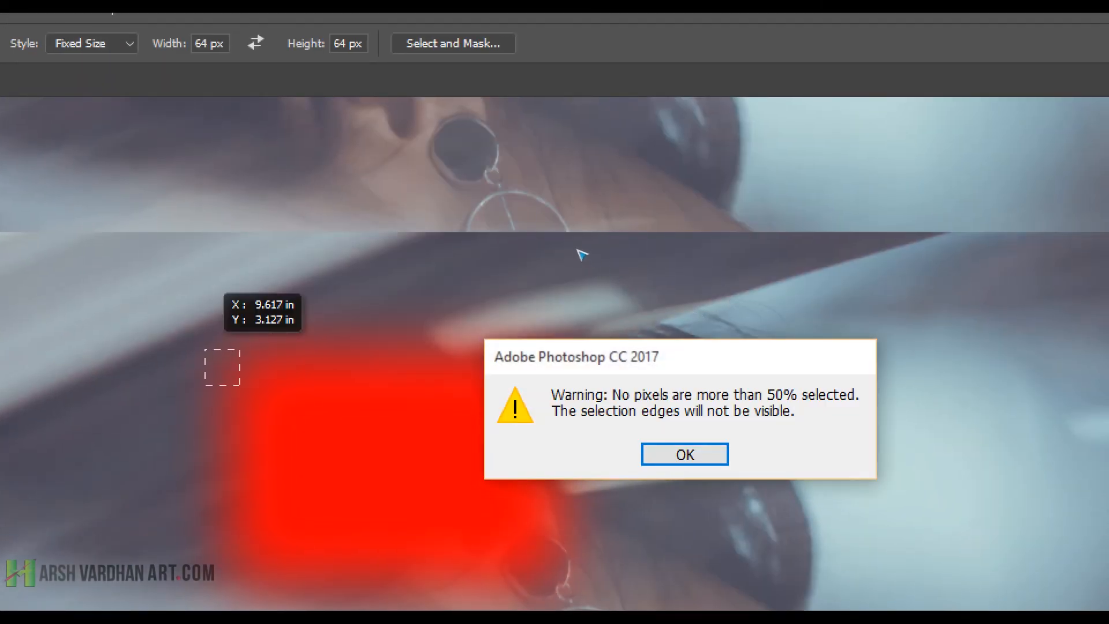
key(Return)
click(332, 258)
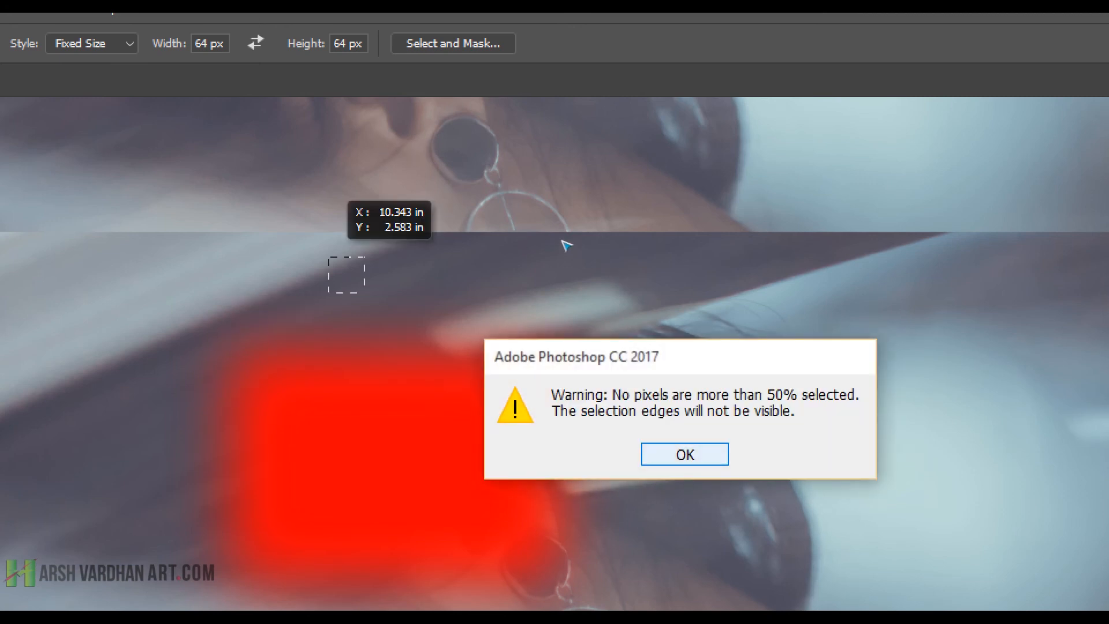
key(Return)
Set the fixed size to 640 px wide and 340 px high and place feathered selections at several spots on the photo.
click(219, 50)
text(0)
click(356, 50)
double_click(357, 50)
text(340)
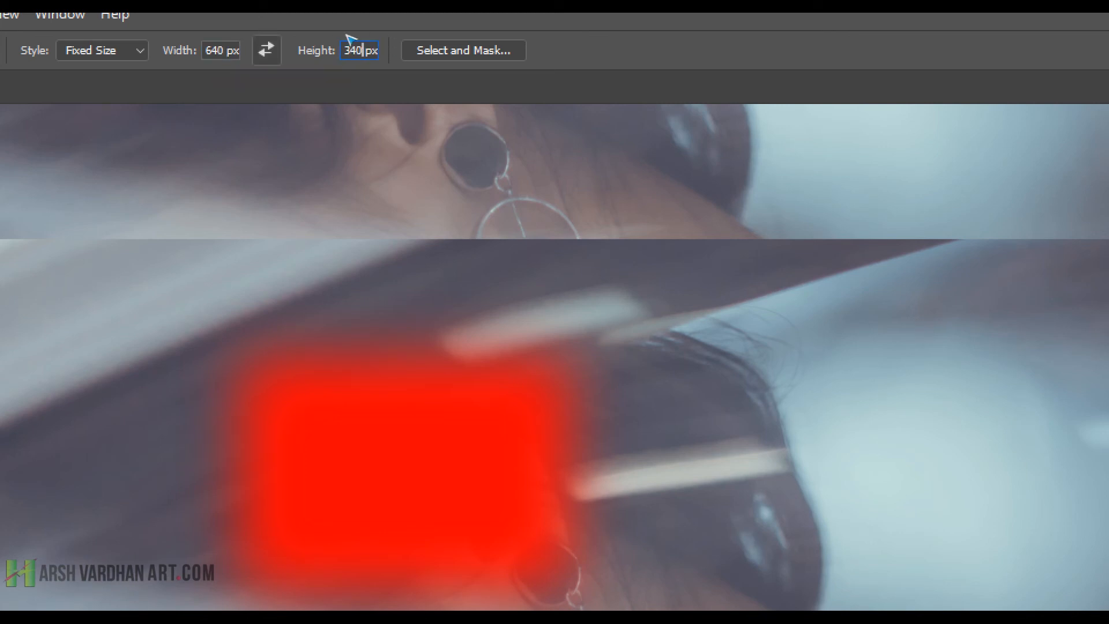
drag(341, 411, 505, 332)
click(983, 374)
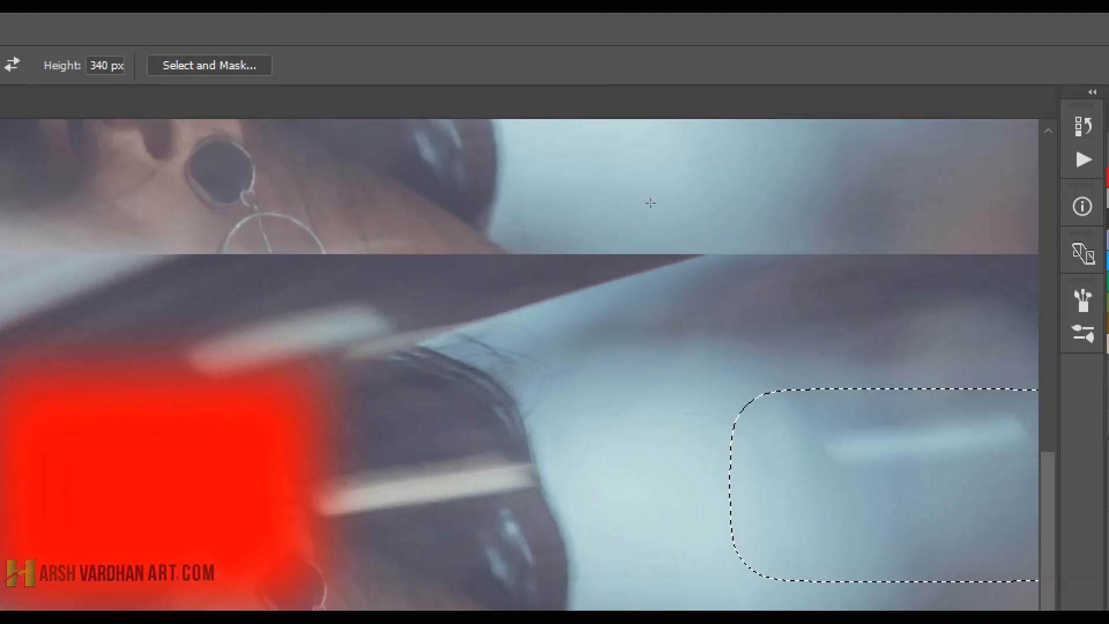
click(531, 180)
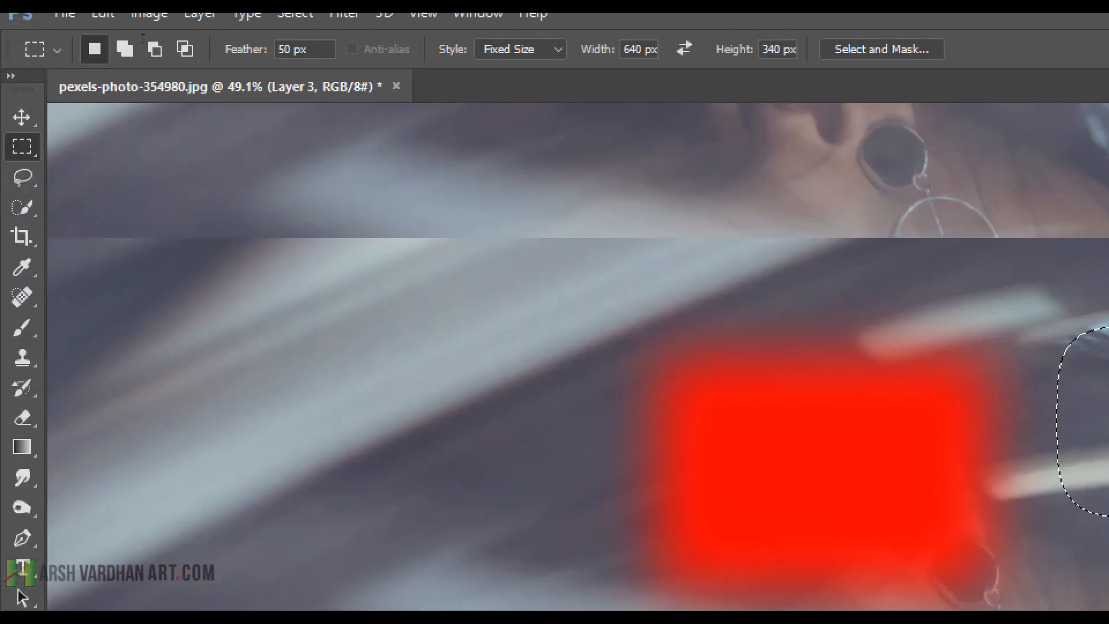
Set the feather to 0 px and place a sharp-cornered fixed-size selection beside the red block.
key(Return)
text(0)
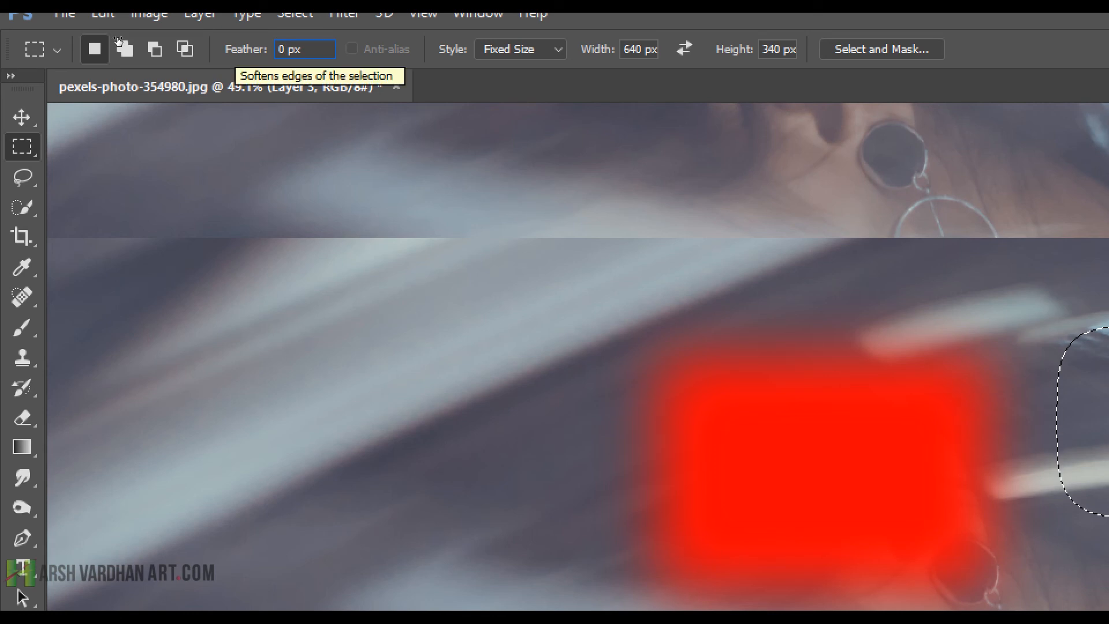
click(317, 310)
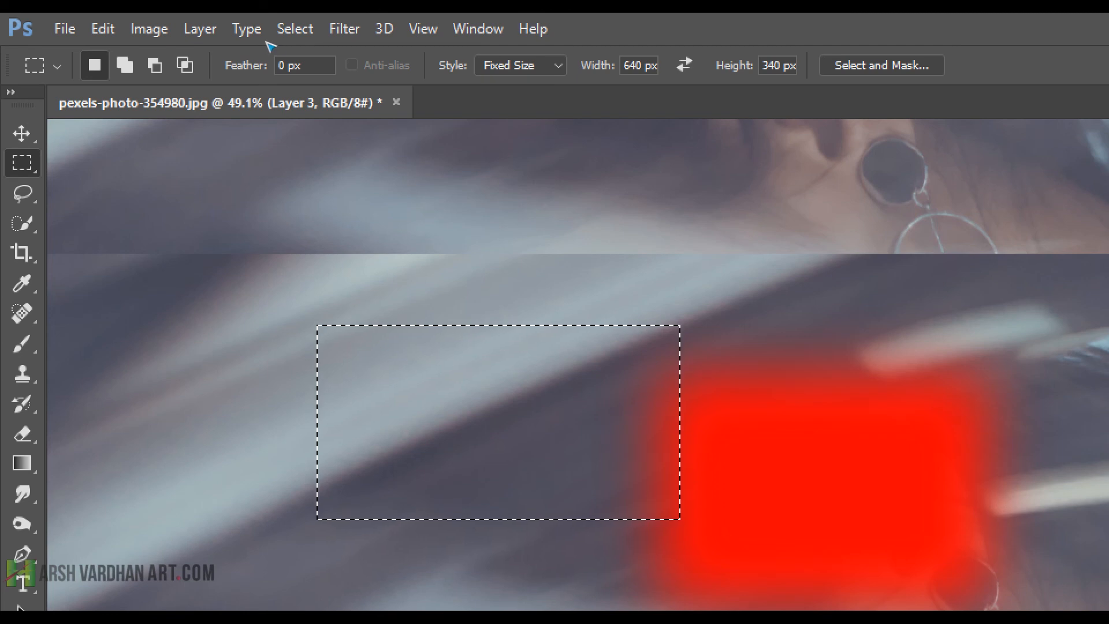
Set the marquee style back to Normal and draw several freely sized rectangular selections around the red block.
click(523, 66)
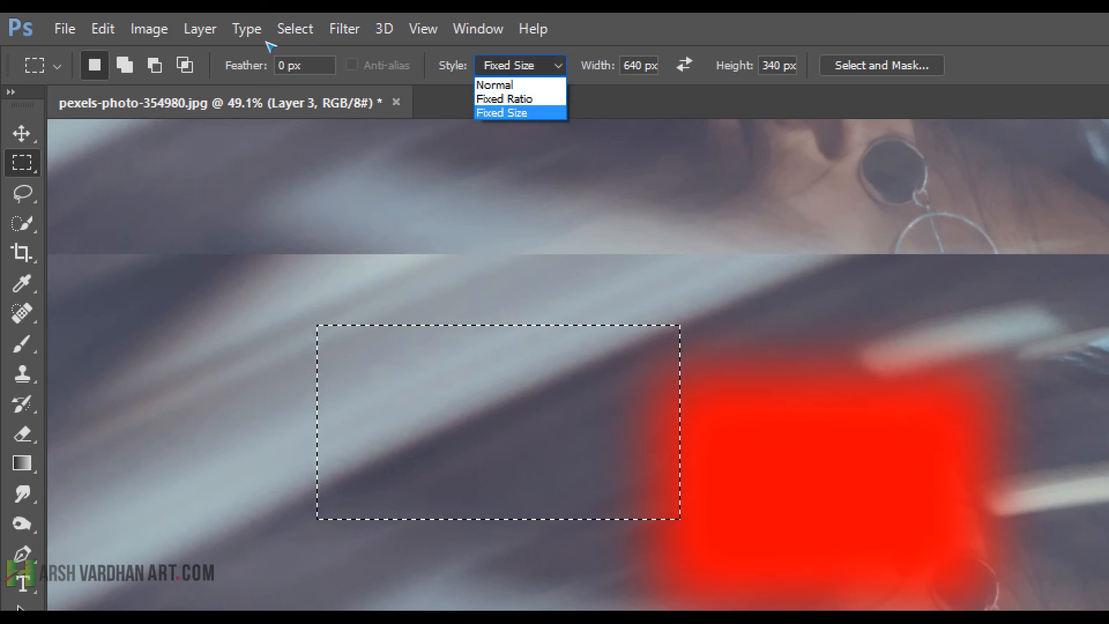
click(494, 85)
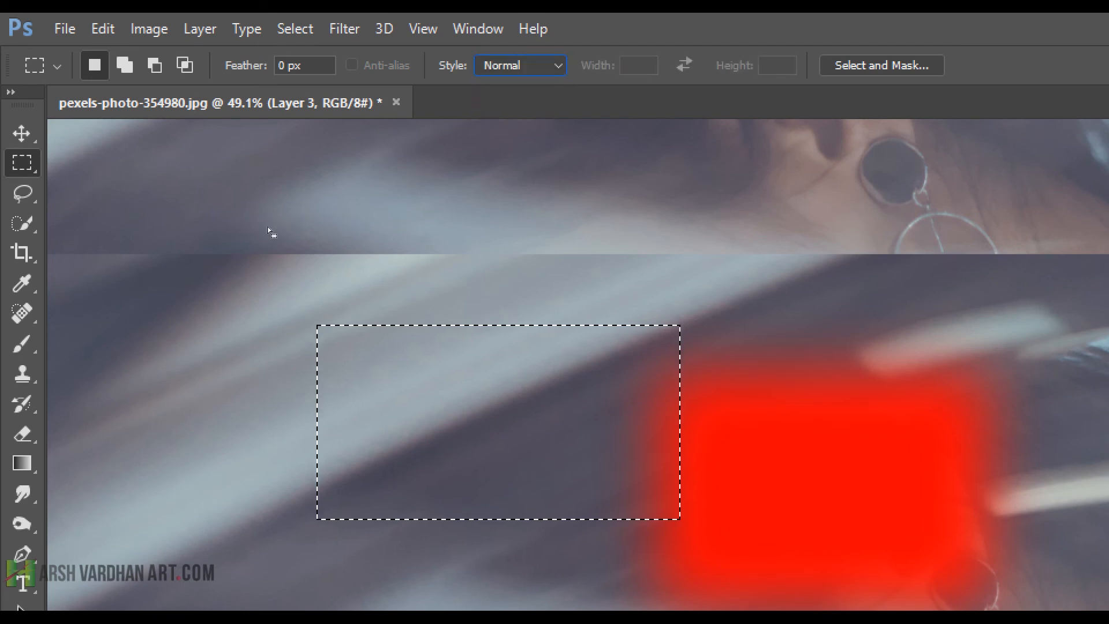
drag(472, 275, 758, 520)
drag(572, 321, 595, 398)
drag(352, 299, 813, 481)
drag(714, 396, 572, 368)
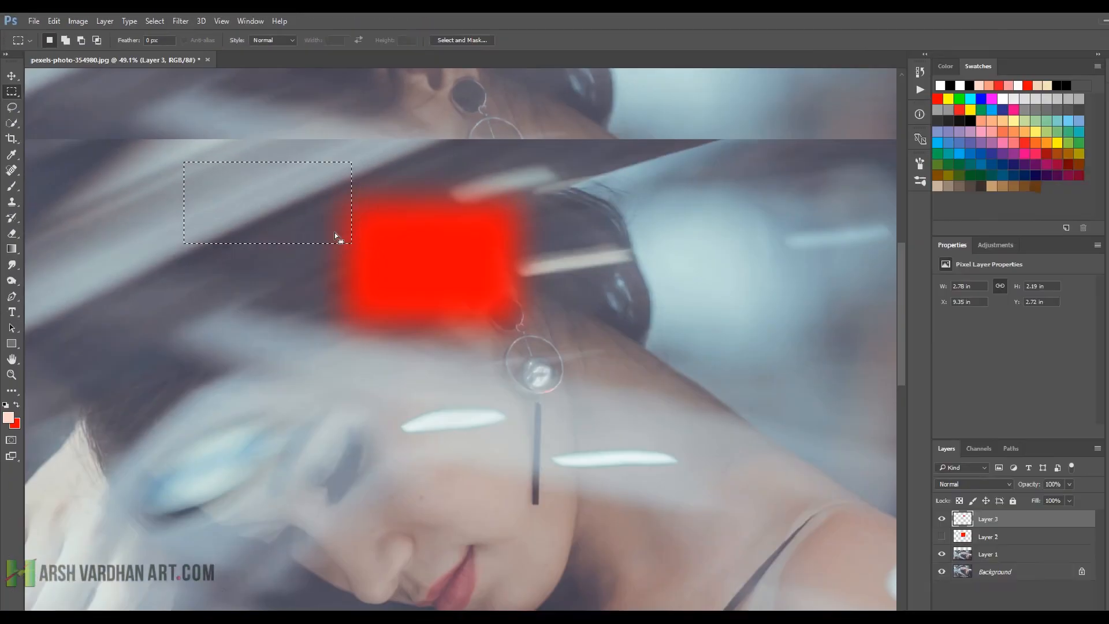